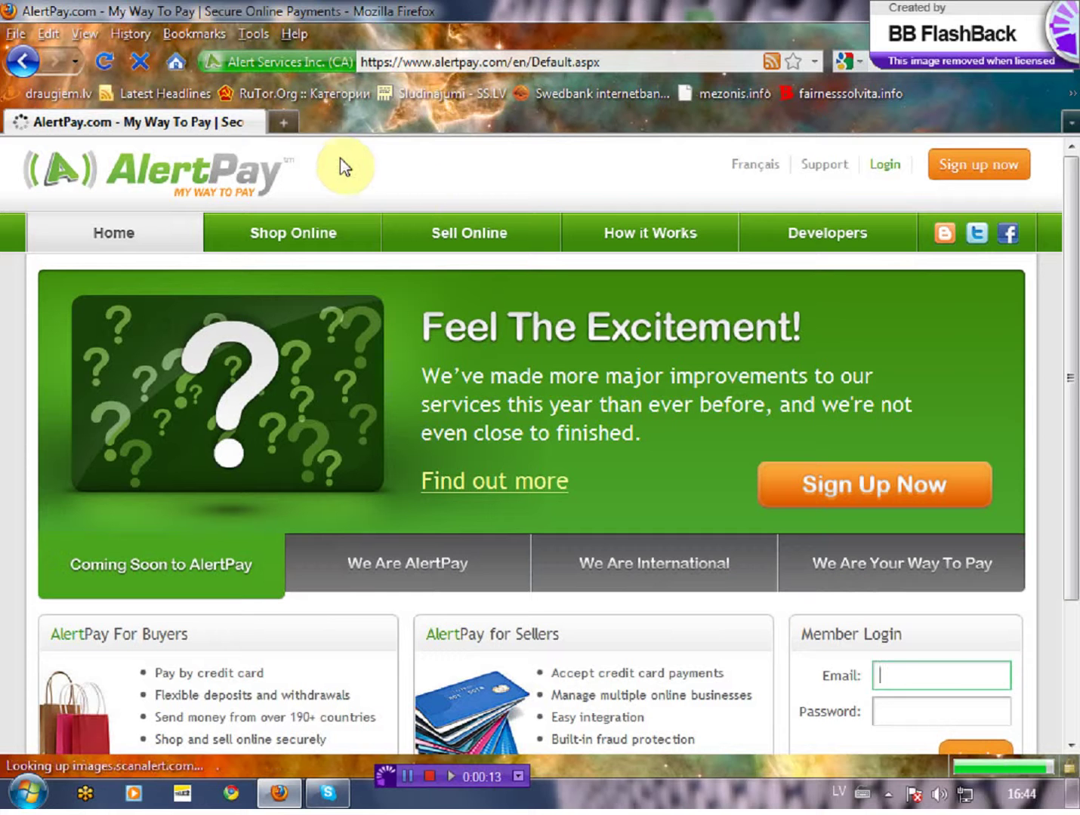
Step: Start a new AlertPay account from the home page's Sign Up Now button
{"action": "left_click", "coordinate": [840, 497]}
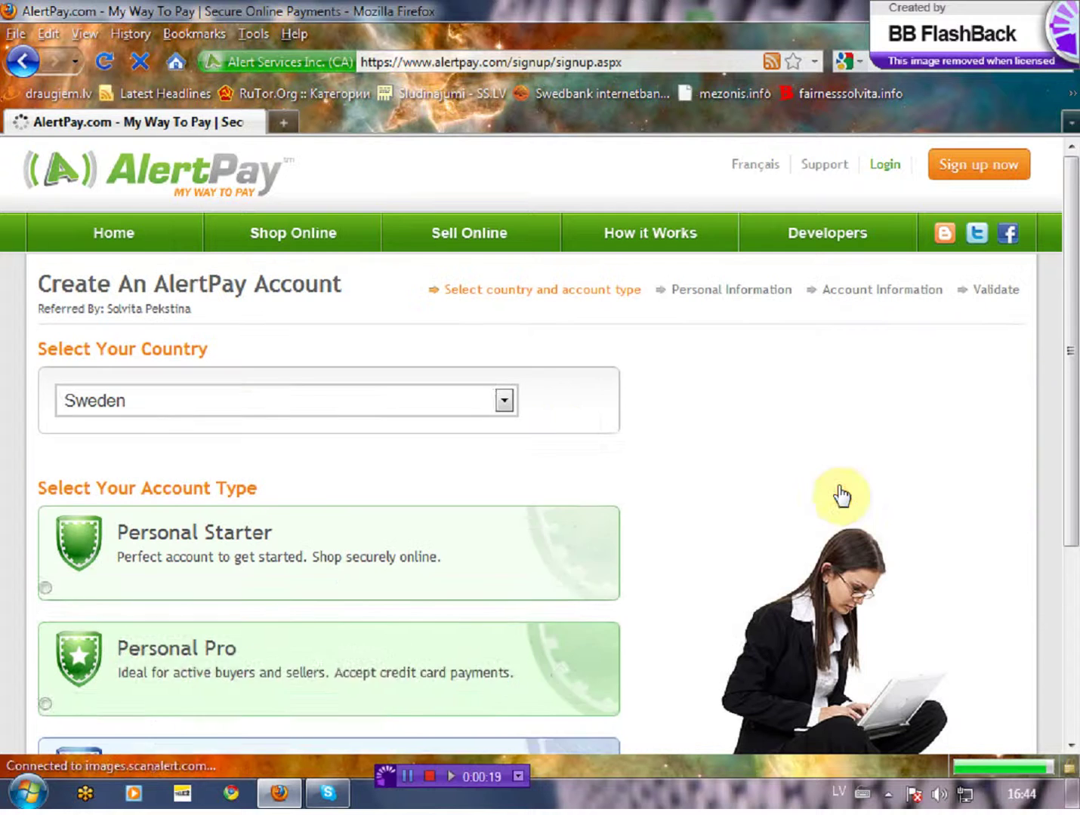
Step: Choose Latvia as the country and Personal Starter as the account type, then continue
{"action": "left_click", "coordinate": [499, 400]}
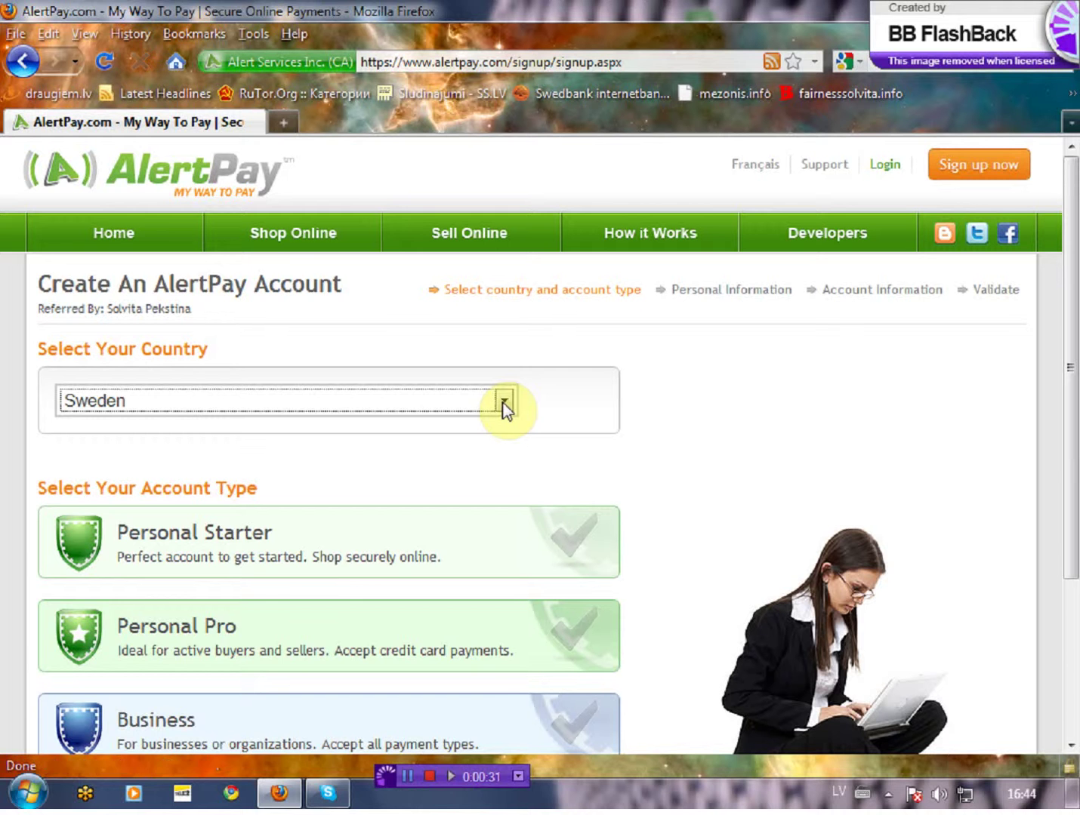
{"action": "left_click", "coordinate": [503, 404]}
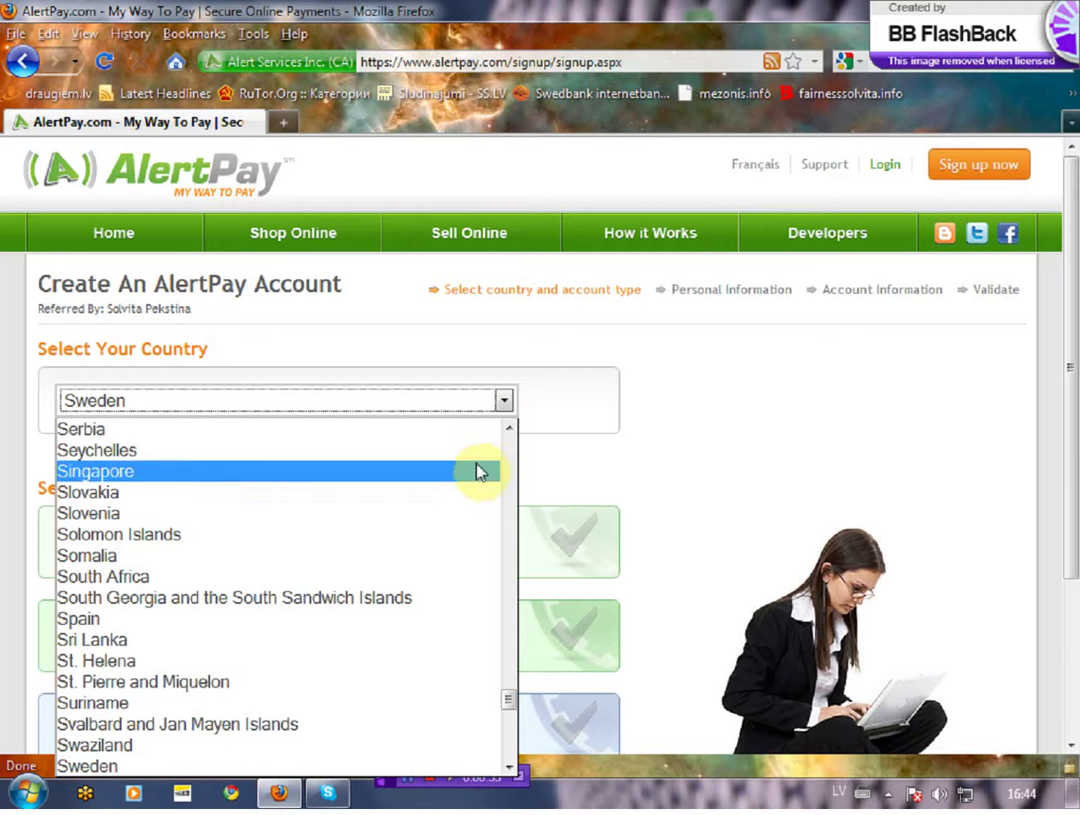
{"action": "scroll", "coordinate": [453, 494], "scroll_direction": "up", "scroll_amount": 15}
{"action": "scroll", "coordinate": [420, 506], "scroll_direction": "up", "scroll_amount": 10}
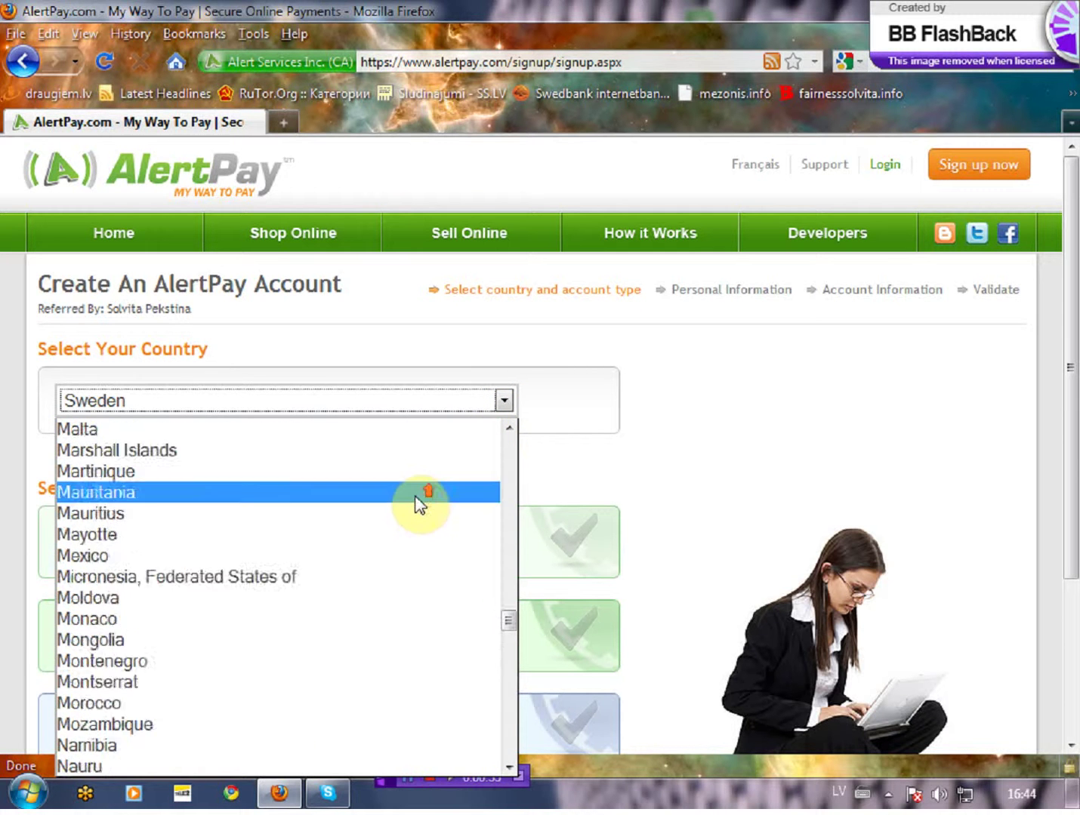
{"action": "left_click", "coordinate": [368, 534]}
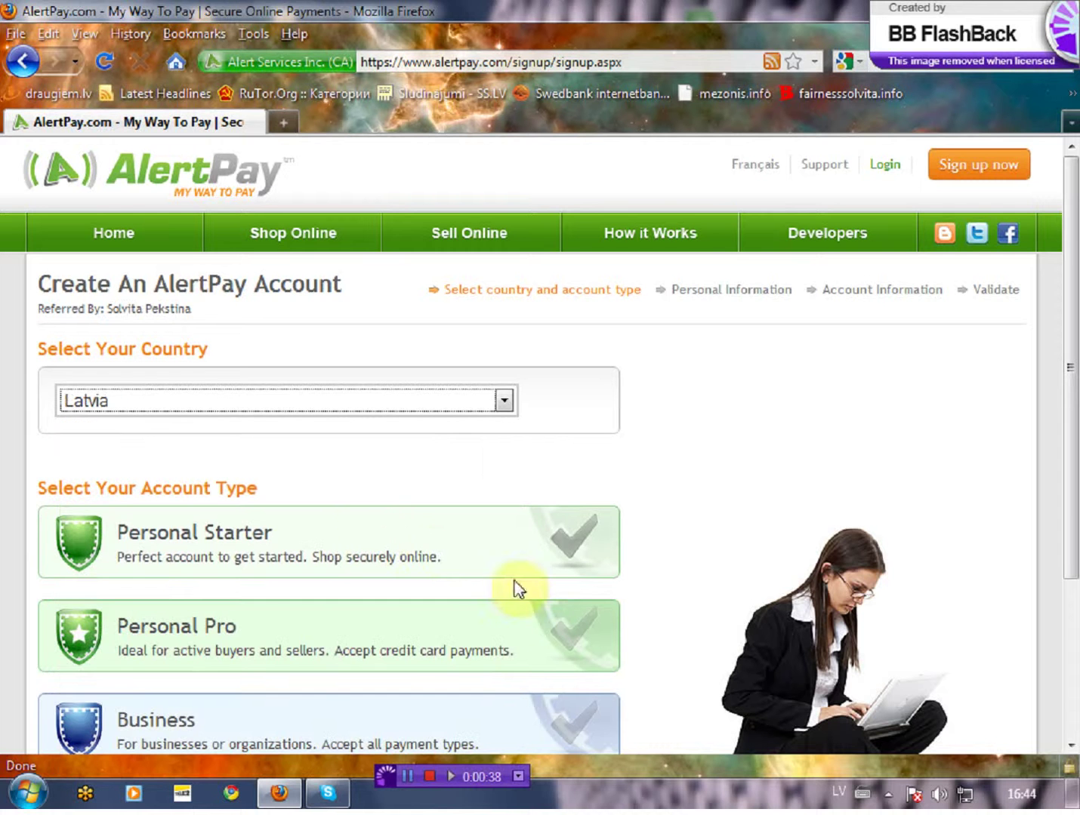
{"action": "left_click", "coordinate": [572, 553]}
{"action": "scroll", "coordinate": [634, 540], "scroll_direction": "down", "scroll_amount": 3}
{"action": "scroll", "coordinate": [661, 537], "scroll_direction": "down", "scroll_amount": 3}
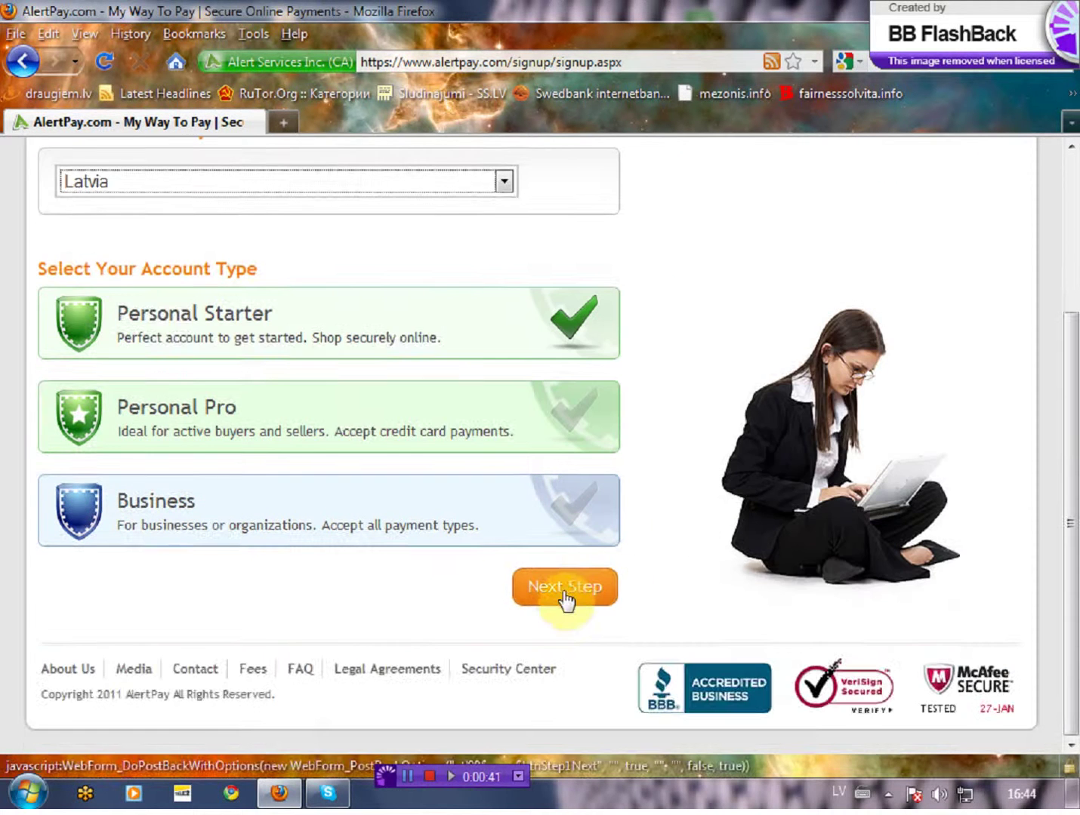
{"action": "left_click", "coordinate": [567, 593]}
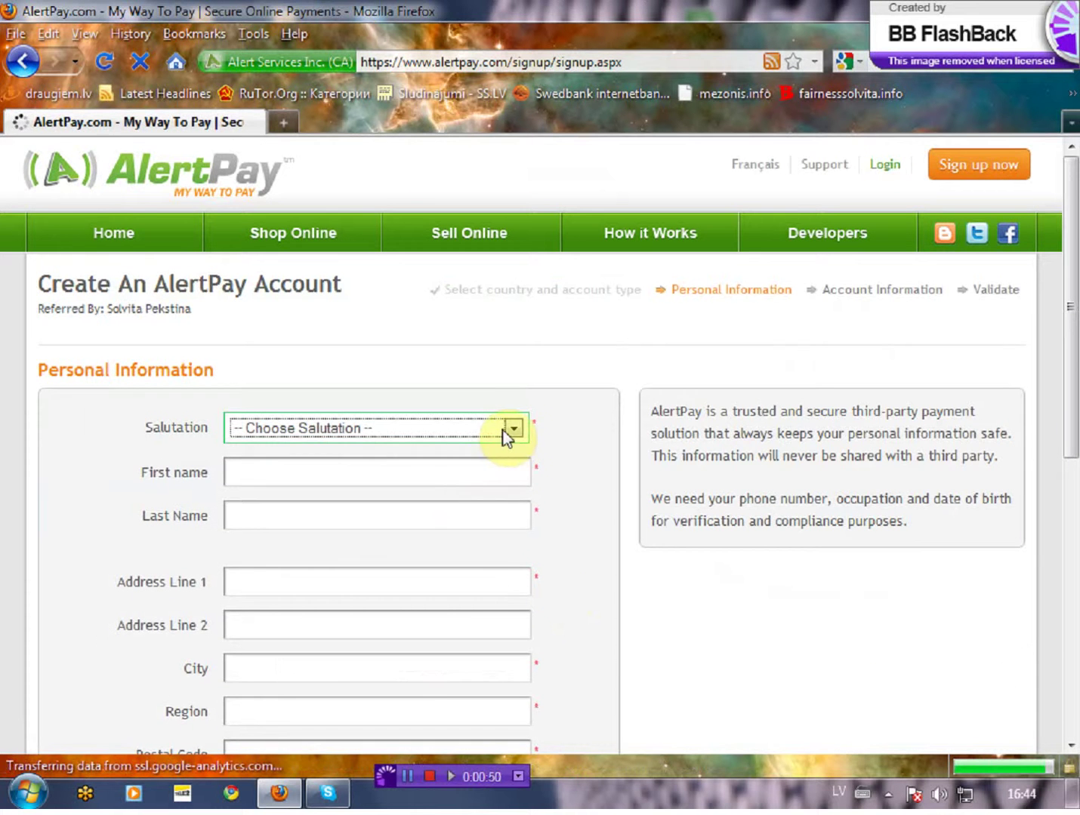
Step: Set the salutation to Mrs. and enter the applicant's first and last name
{"action": "left_click", "coordinate": [512, 430]}
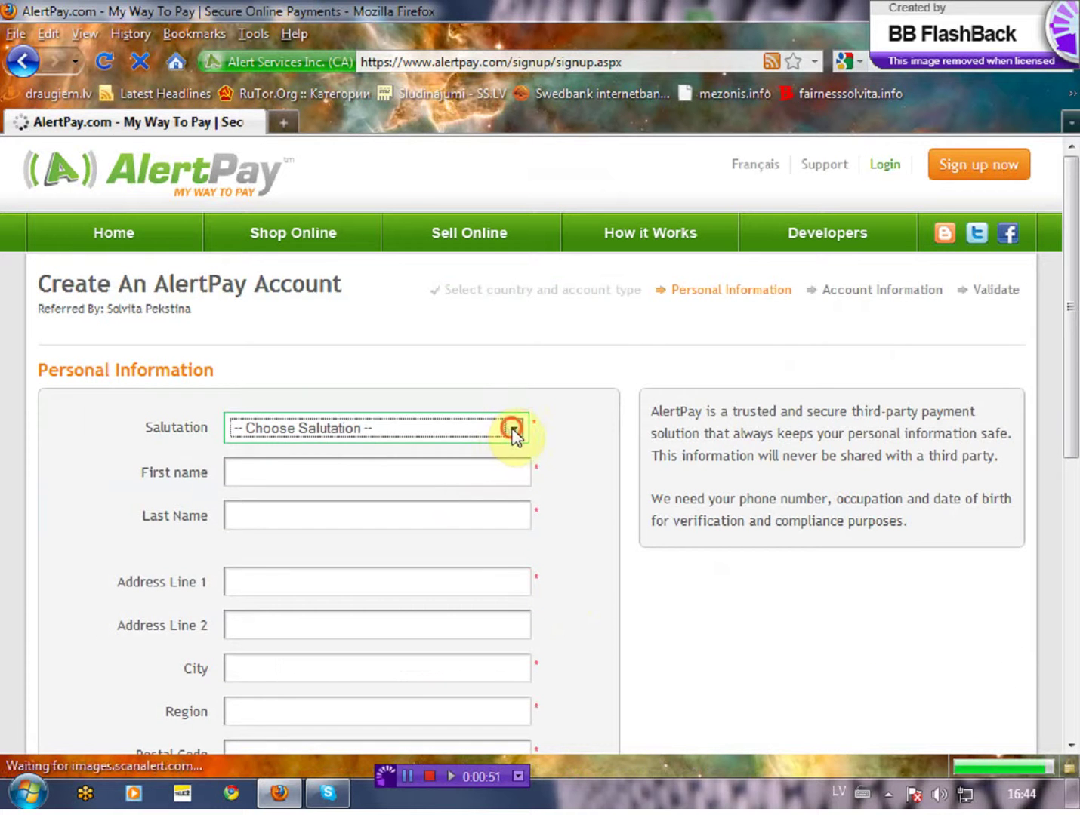
{"action": "left_click", "coordinate": [483, 484]}
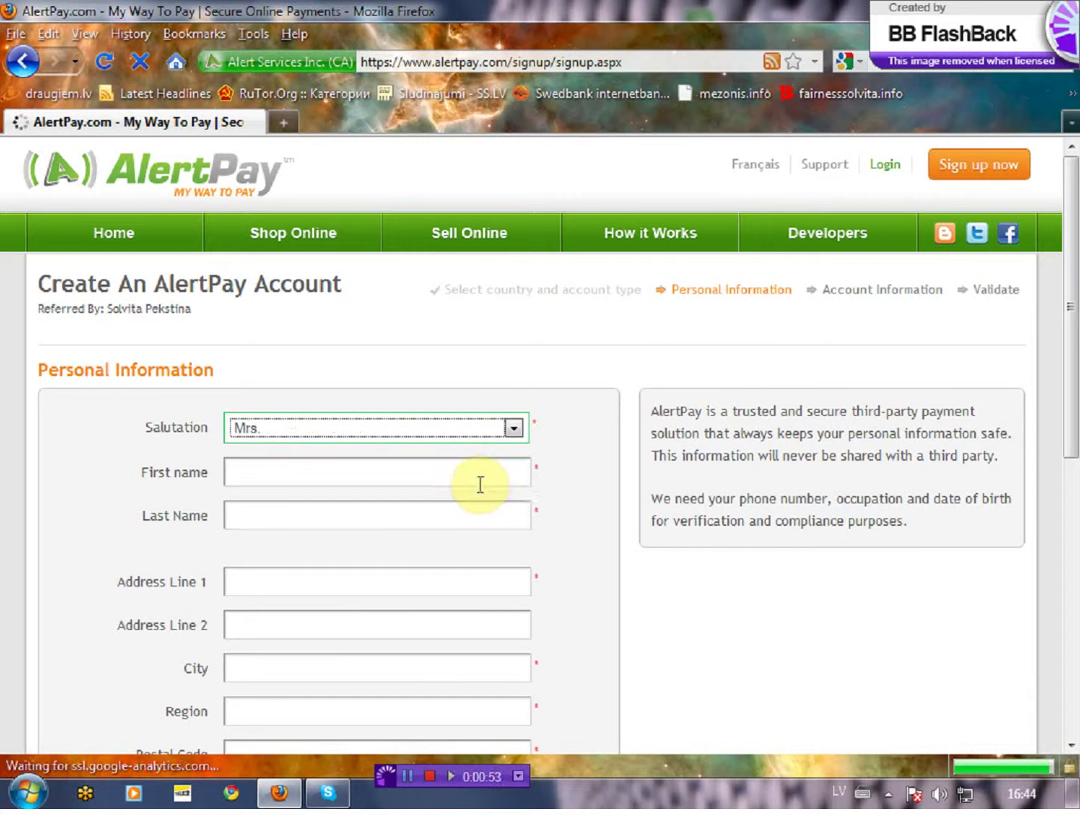
{"action": "left_click", "coordinate": [483, 480]}
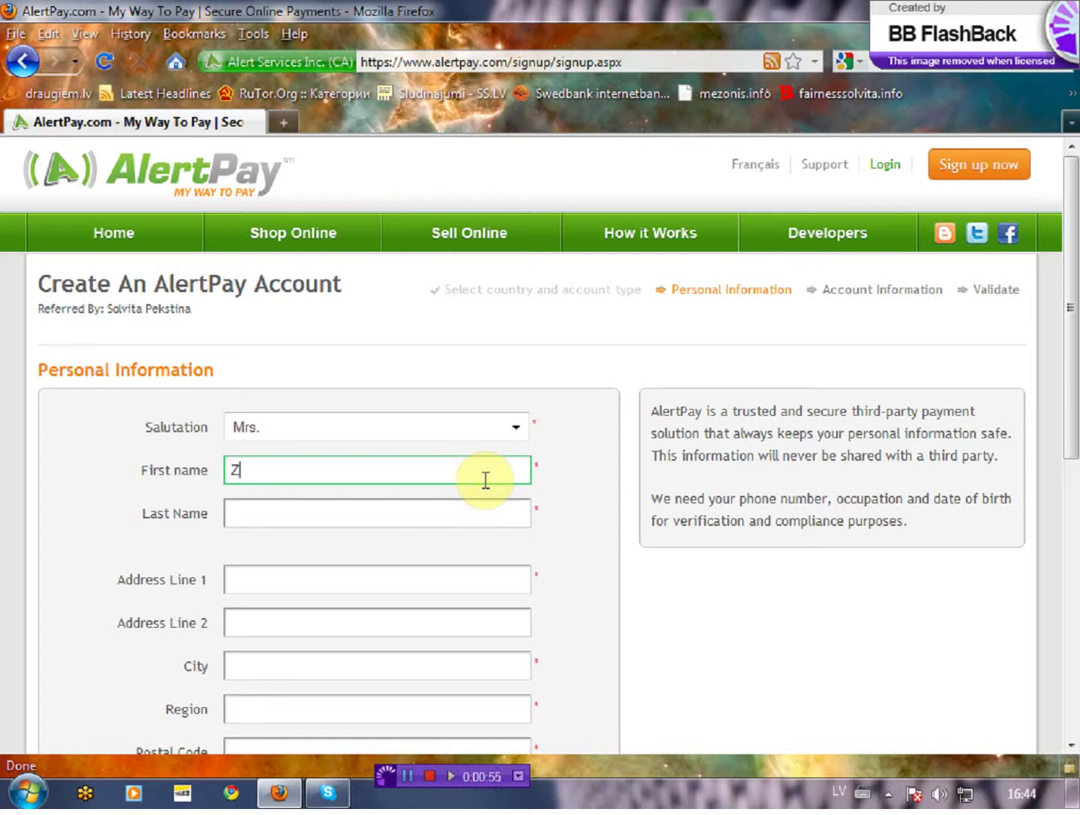
{"action": "key", "text": "Tab"}
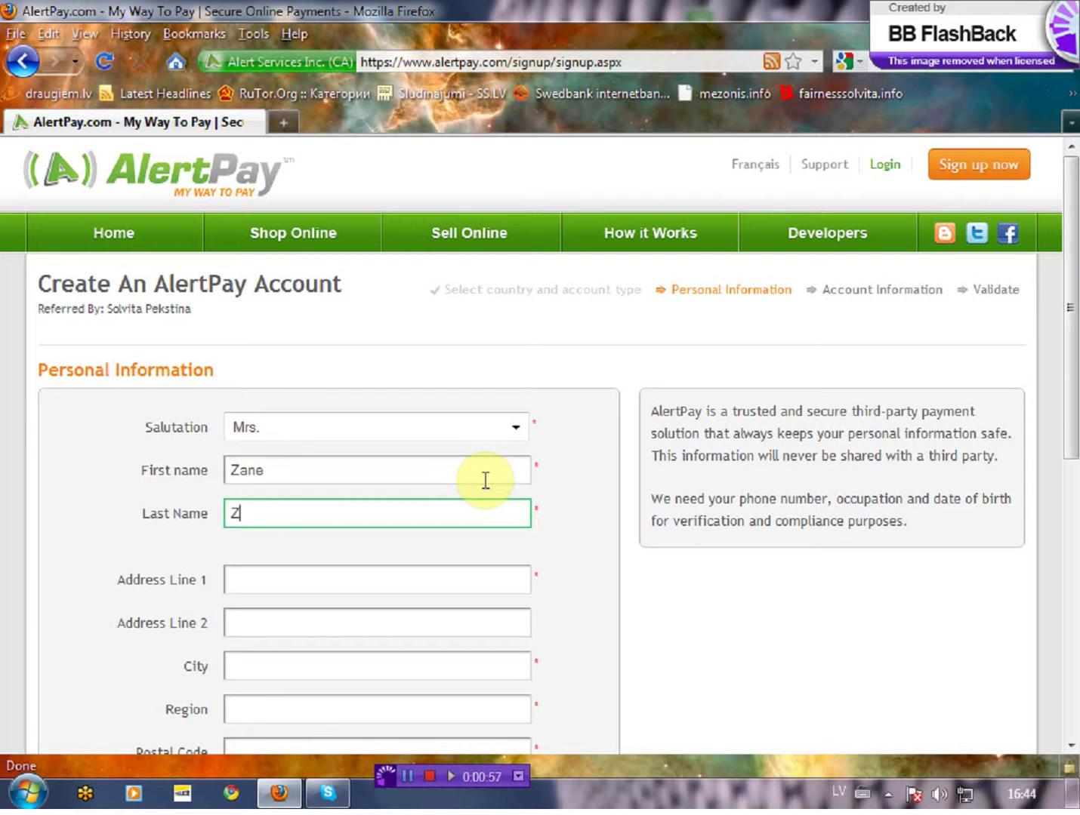
{"action": "key", "text": "Tab"}
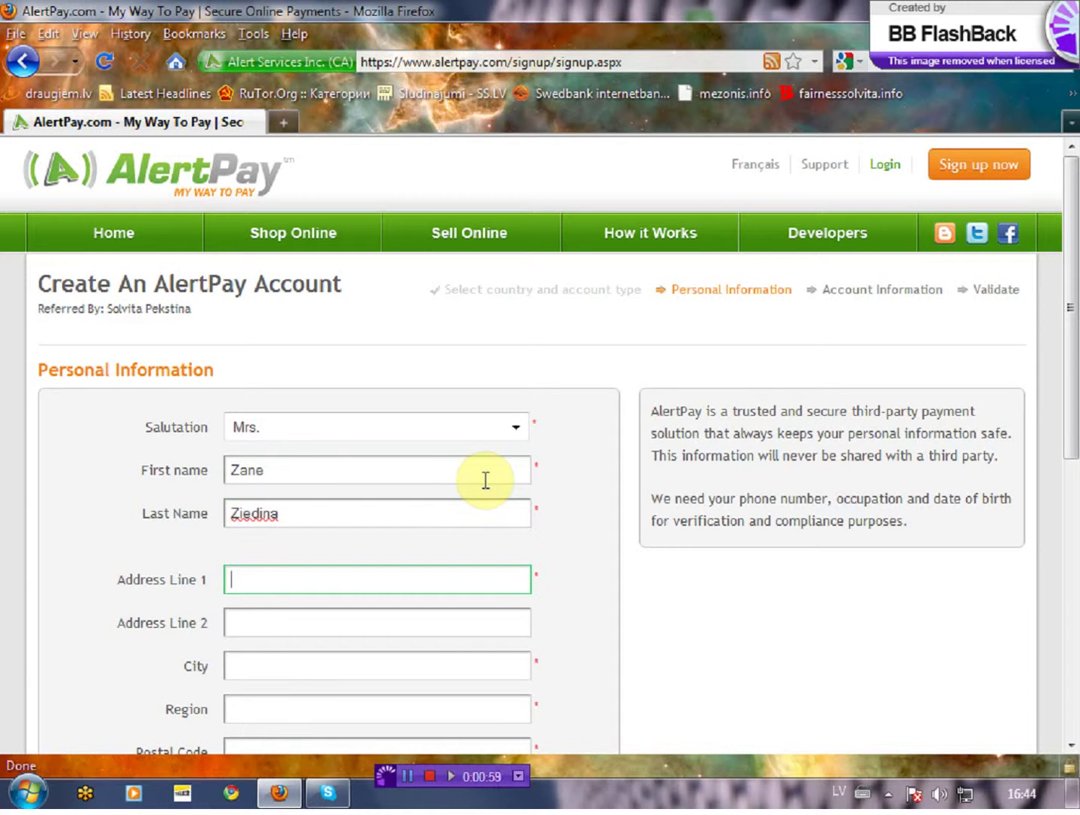
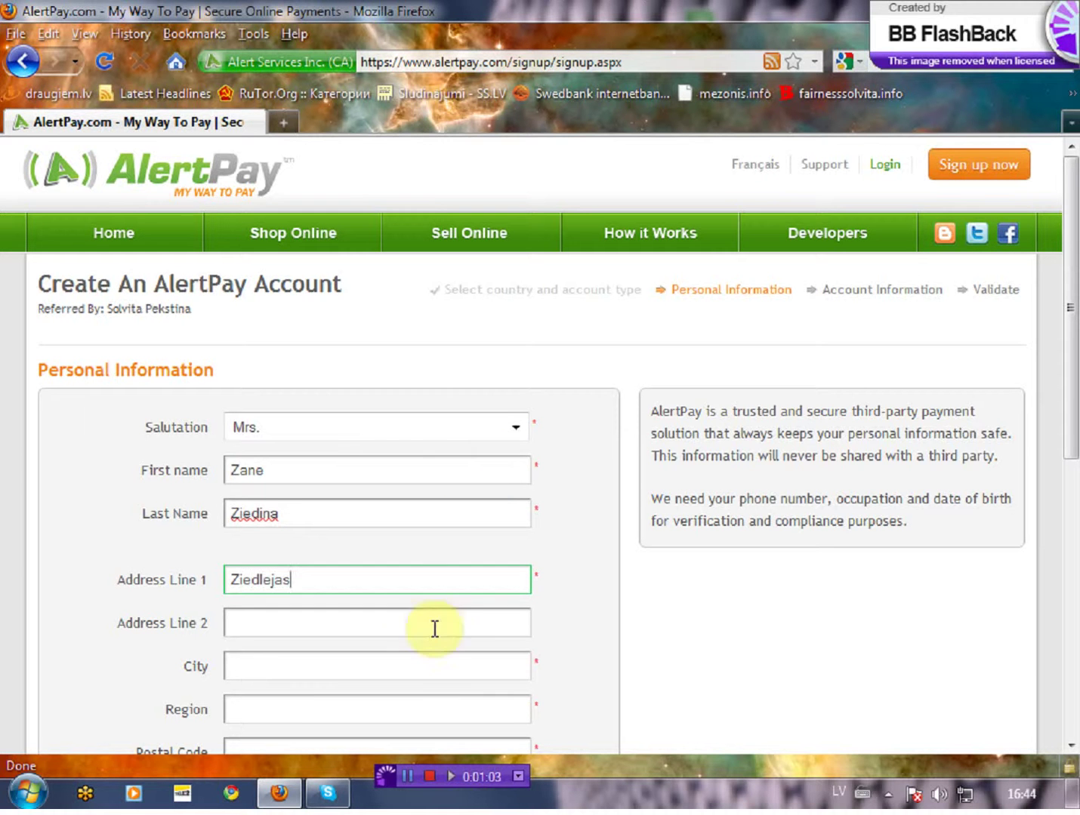
Step: Fill in the applicant's city, region and postal code
{"action": "left_click", "coordinate": [442, 658]}
{"action": "type", "text": "Valmiera"}
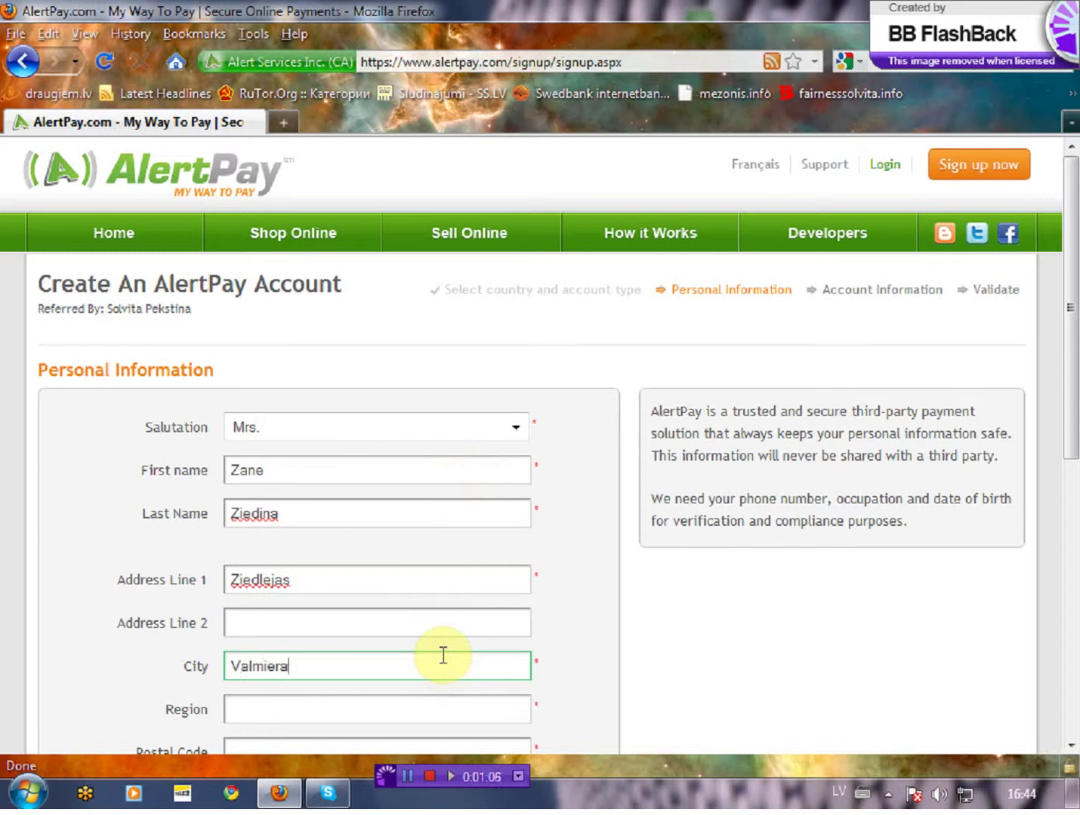
{"action": "left_click", "coordinate": [436, 711]}
{"action": "type", "text": "Vidz"}
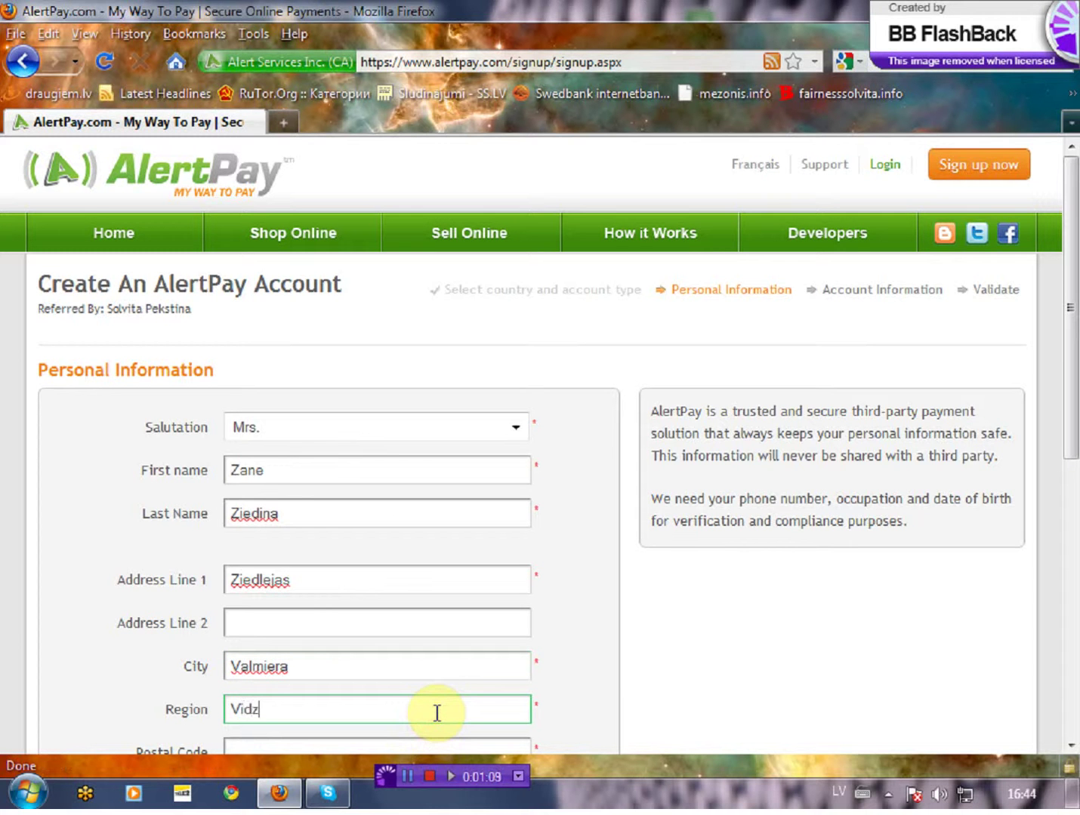
{"action": "type", "text": "eme"}
{"action": "scroll", "coordinate": [591, 658], "scroll_direction": "down", "scroll_amount": 5}
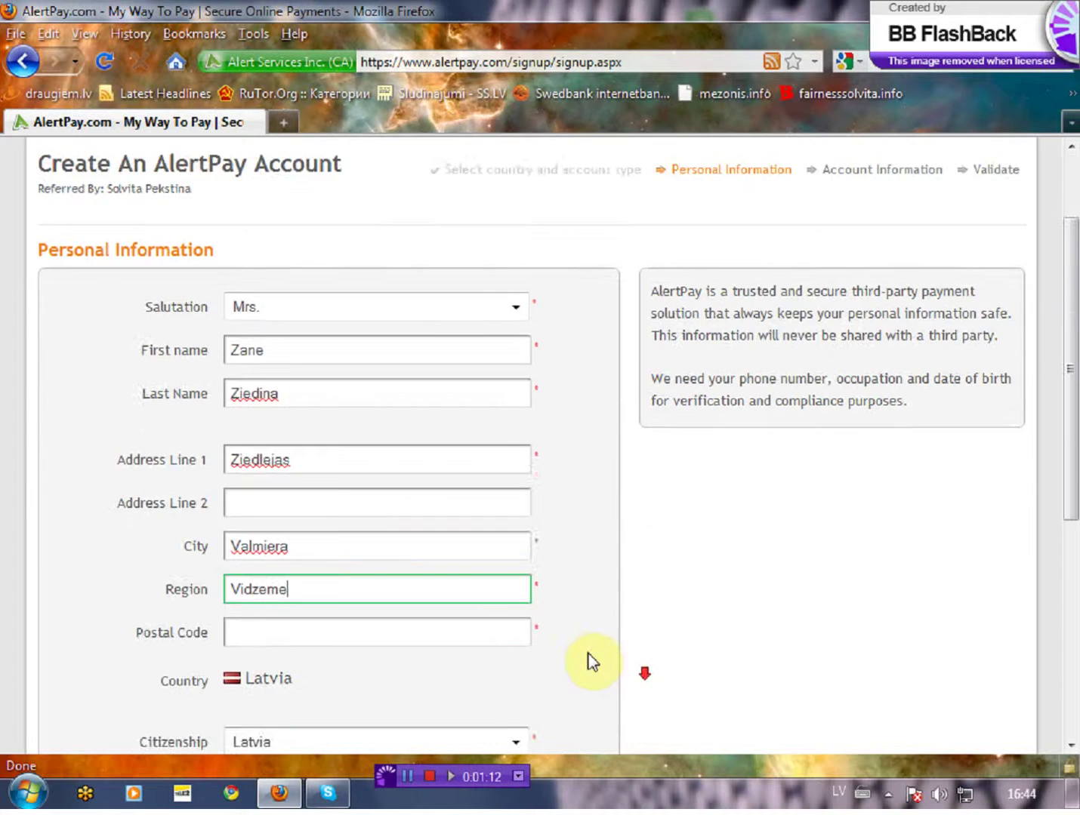
{"action": "left_click", "coordinate": [441, 518]}
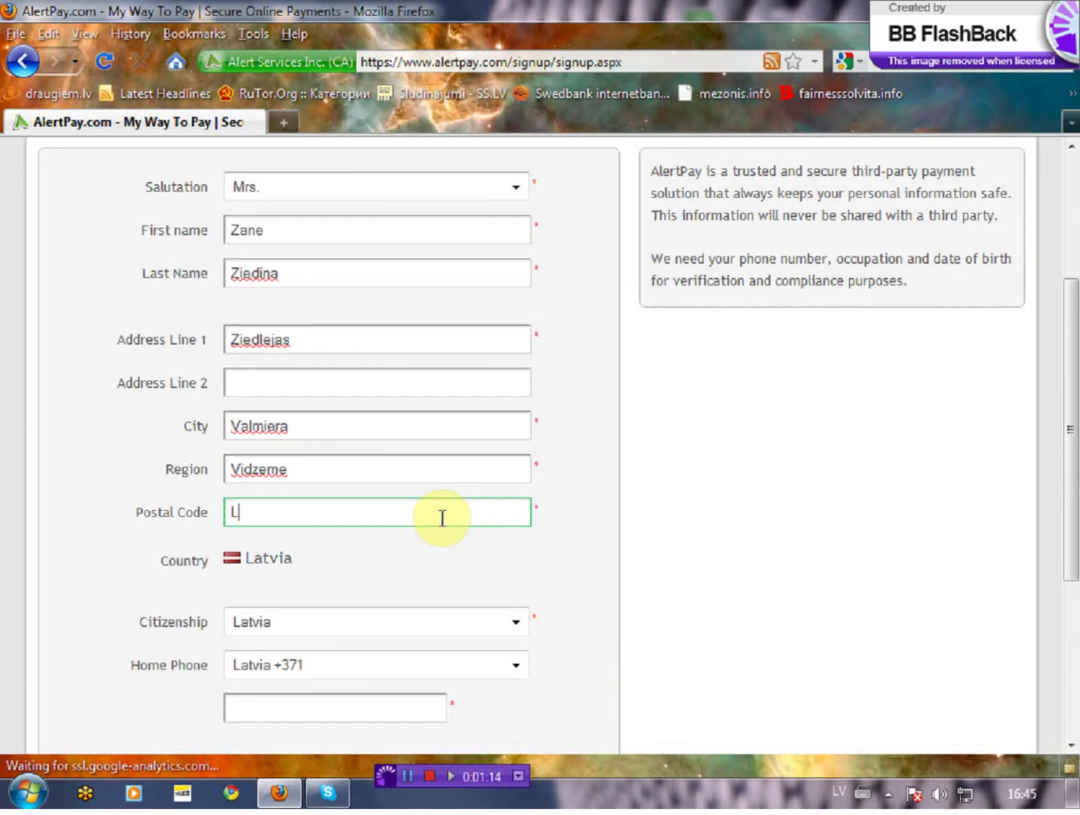
{"action": "type", "text": "LV-4220"}
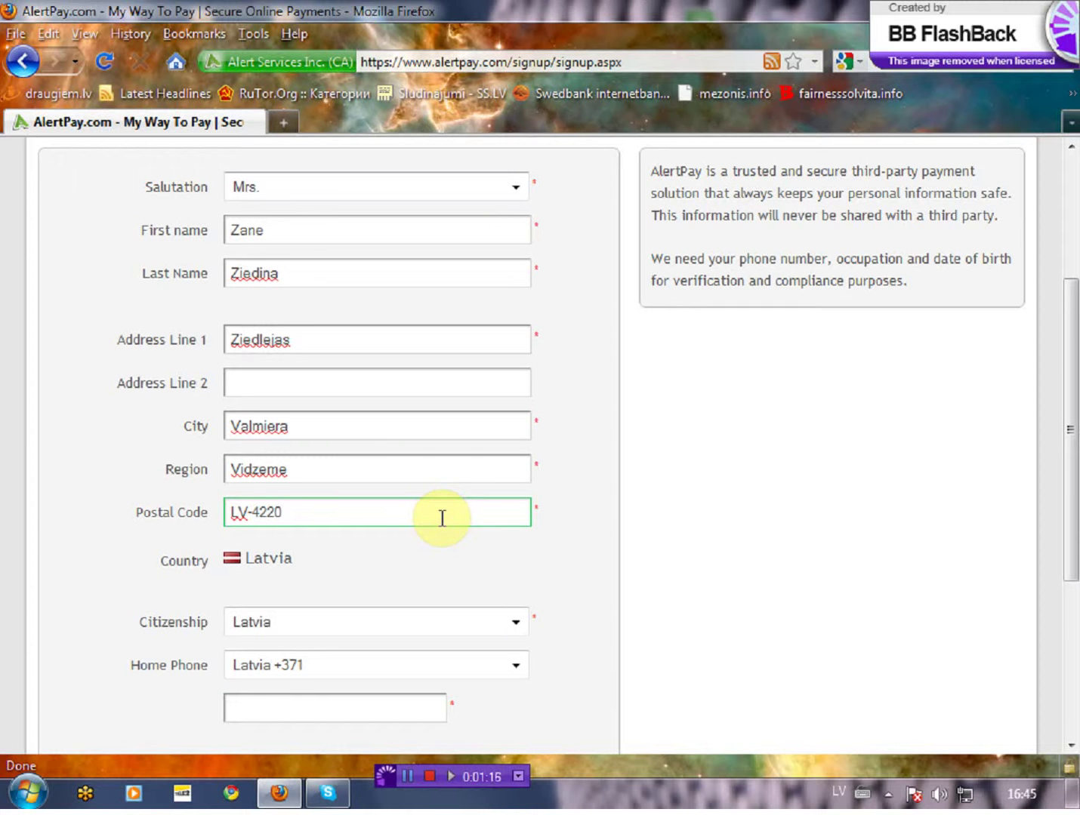
{"action": "left_click", "coordinate": [550, 661]}
Step: Enter the applicant's home phone number and set occupation to Other
{"action": "scroll", "coordinate": [550, 665], "scroll_direction": "down", "scroll_amount": 3}
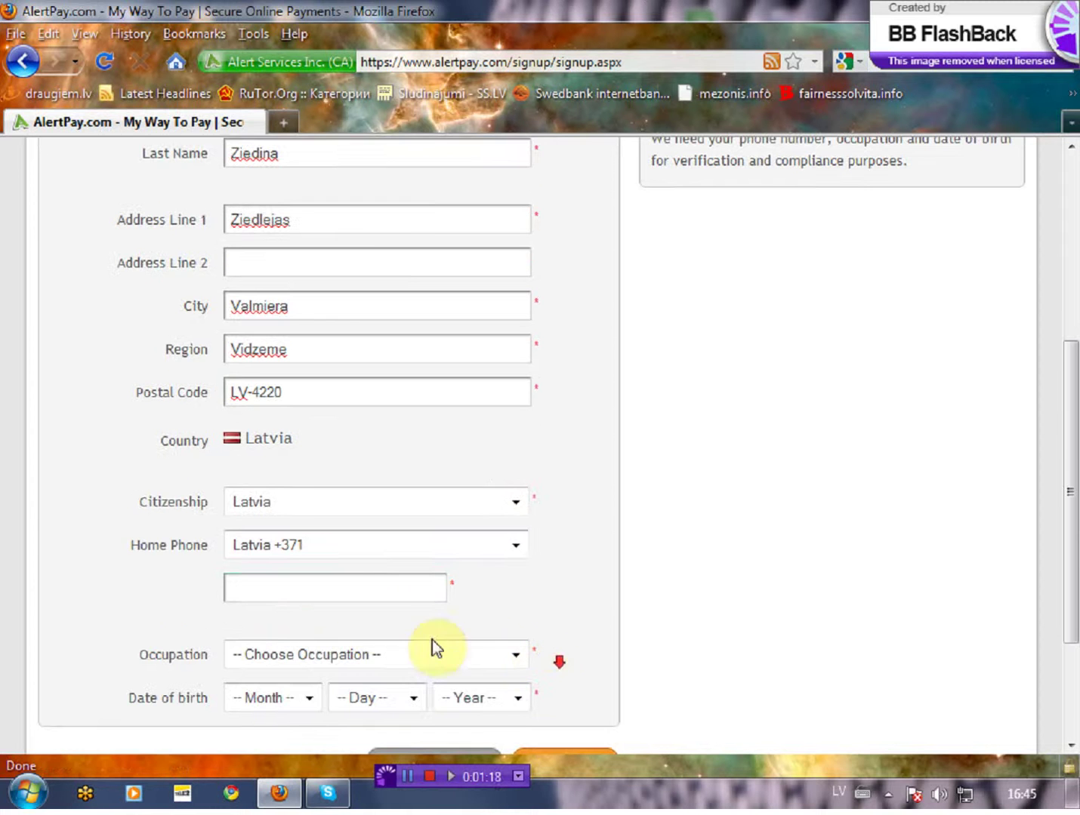
{"action": "left_click", "coordinate": [381, 596]}
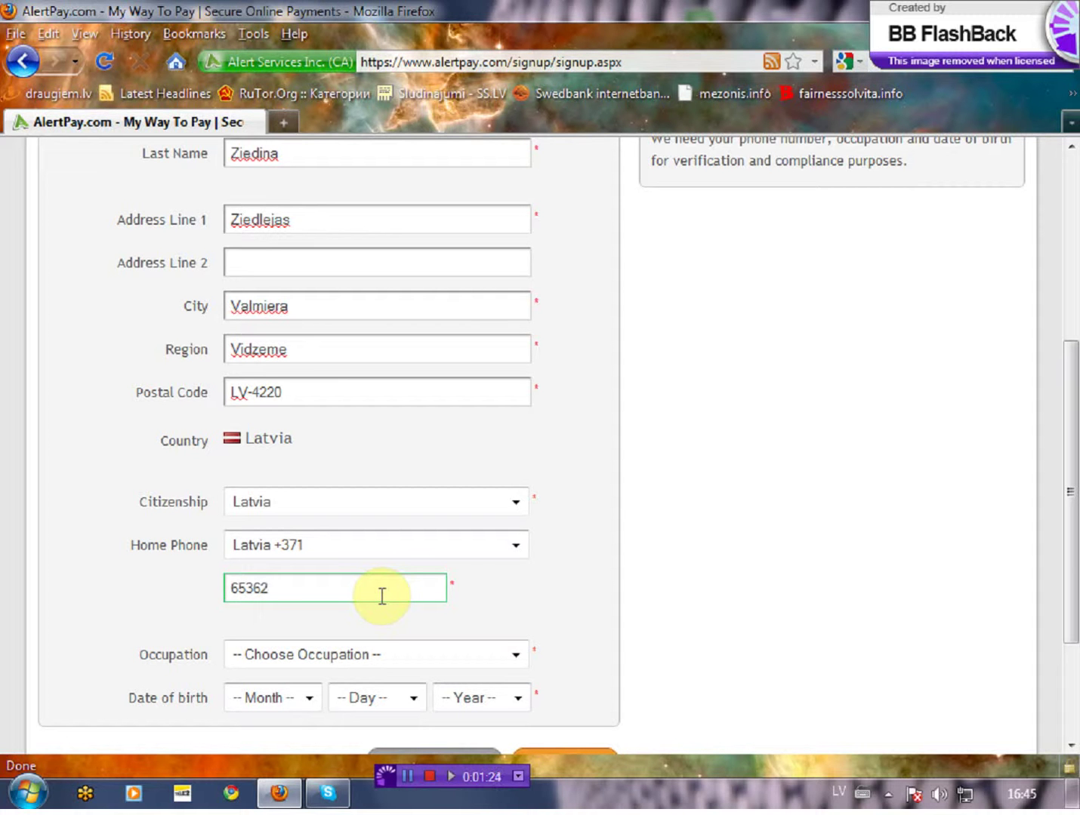
{"action": "type", "text": "65362690"}
{"action": "left_click", "coordinate": [513, 657]}
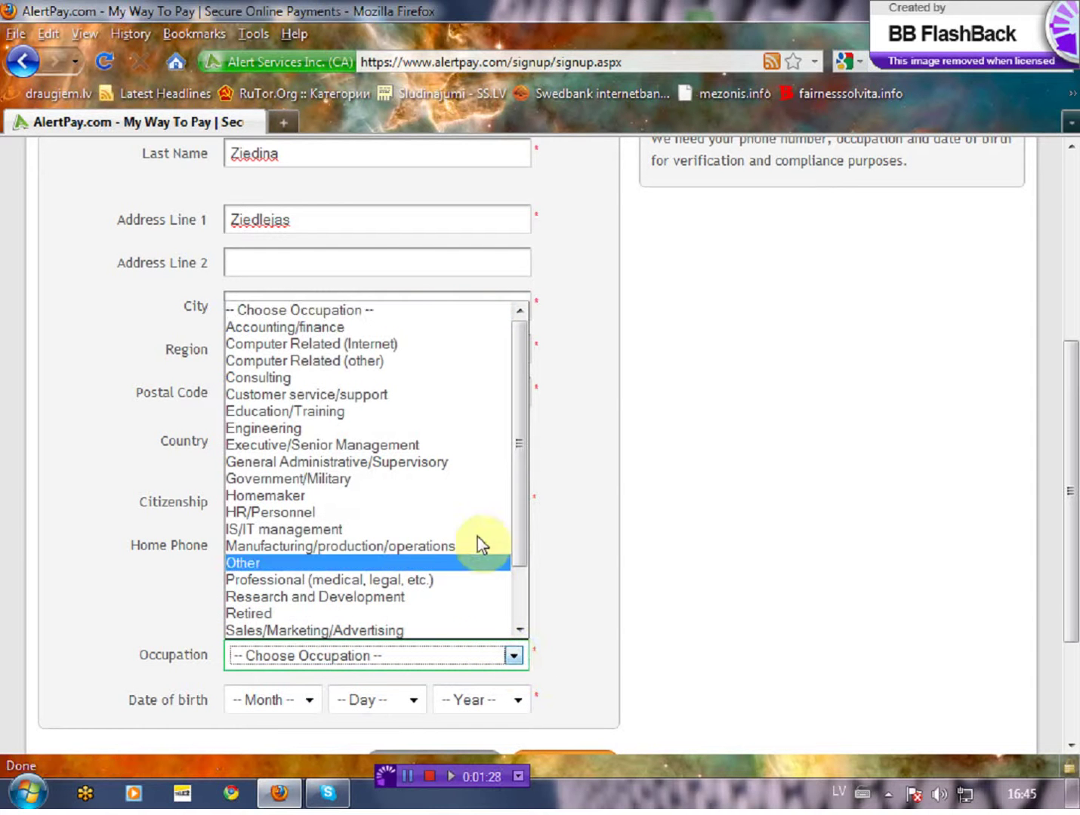
{"action": "left_click", "coordinate": [459, 565]}
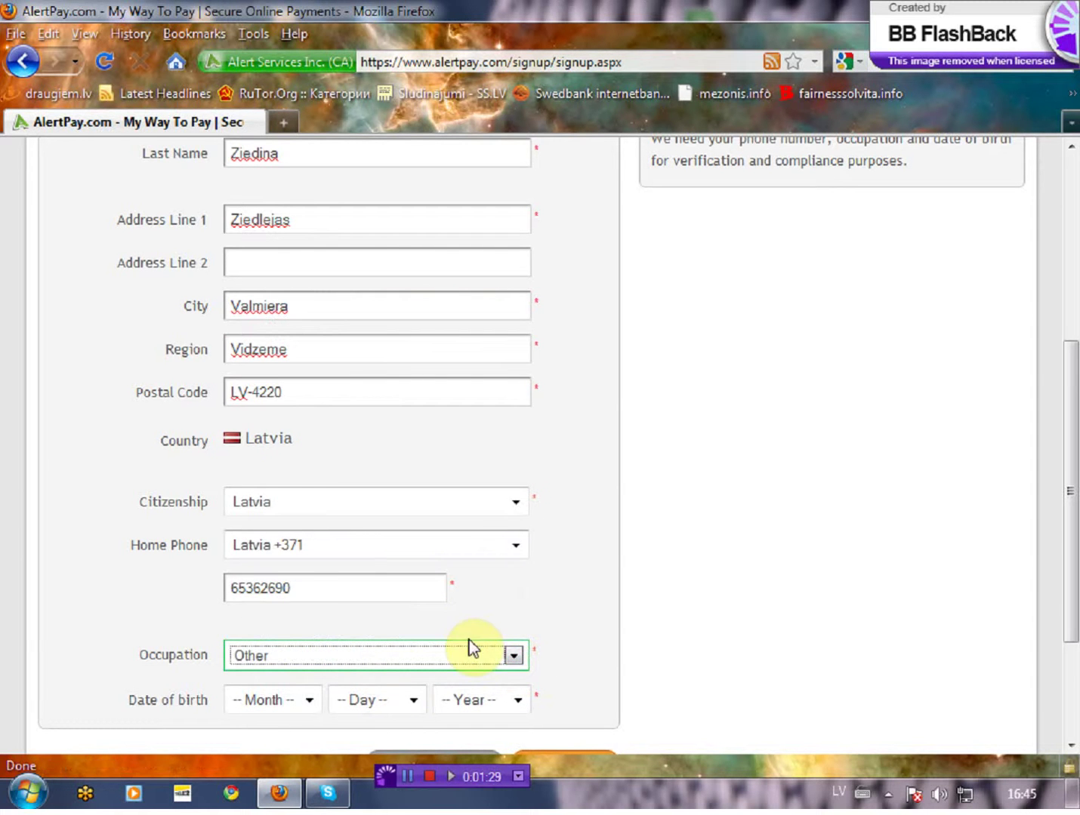
Step: Set the date of birth to January 1, 1978
{"action": "left_click", "coordinate": [308, 700]}
{"action": "left_click", "coordinate": [301, 496]}
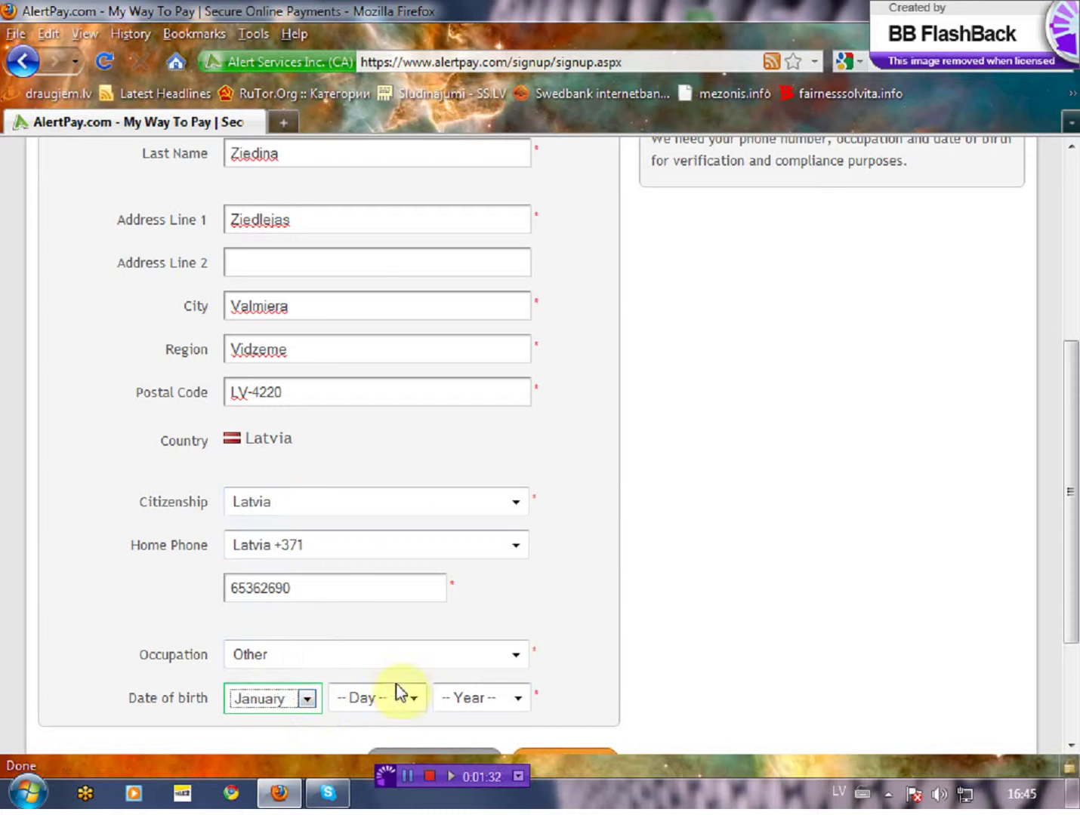
{"action": "left_click", "coordinate": [410, 699]}
{"action": "left_click", "coordinate": [383, 378]}
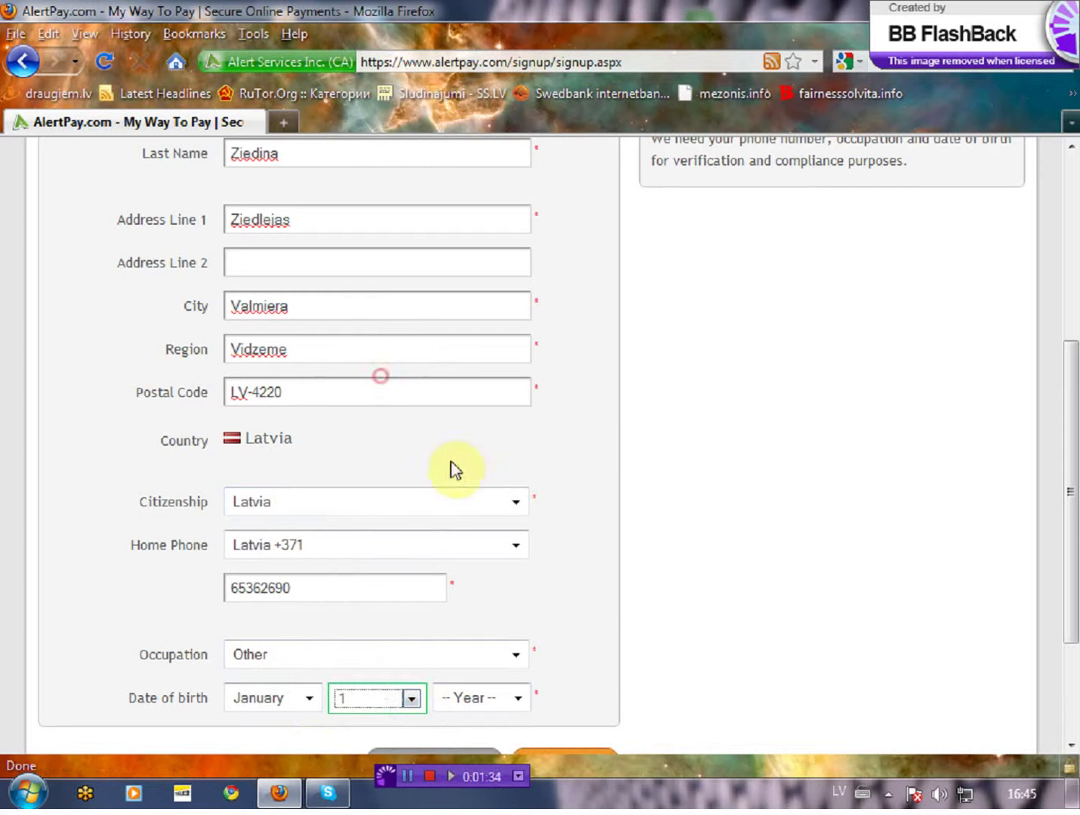
{"action": "left_click", "coordinate": [515, 699]}
{"action": "scroll", "coordinate": [493, 648], "scroll_direction": "down", "scroll_amount": 18}
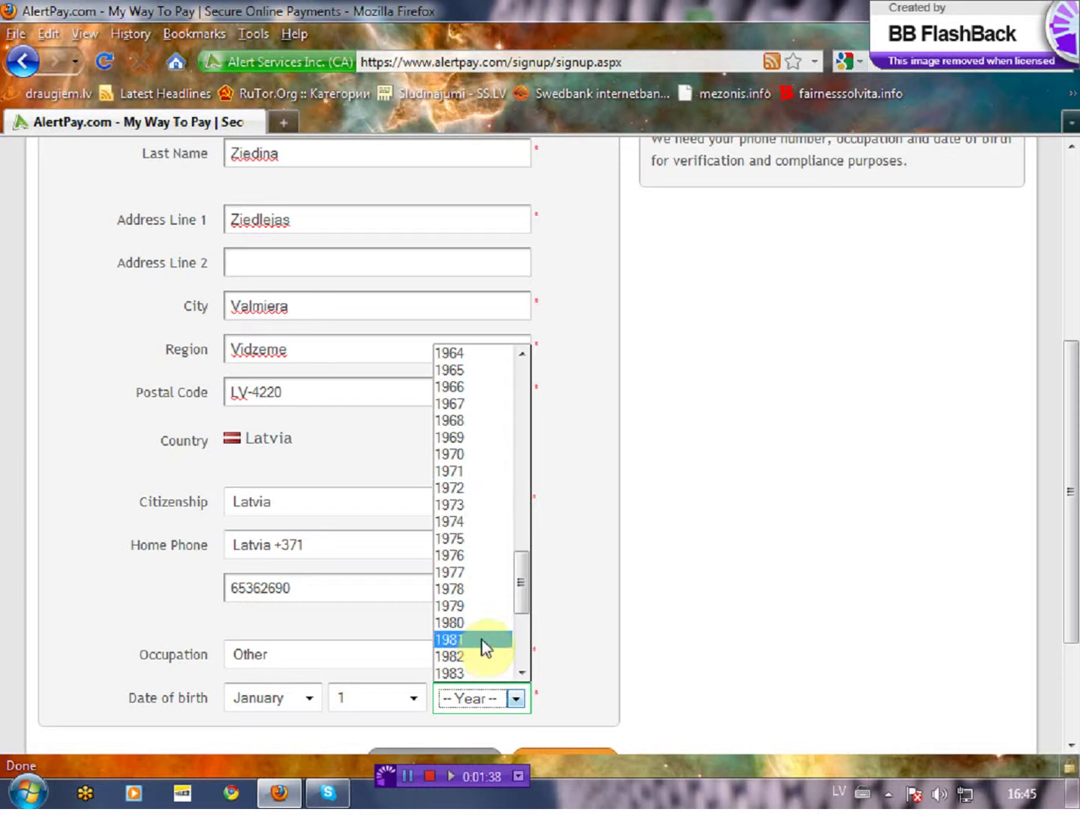
{"action": "left_click", "coordinate": [465, 588]}
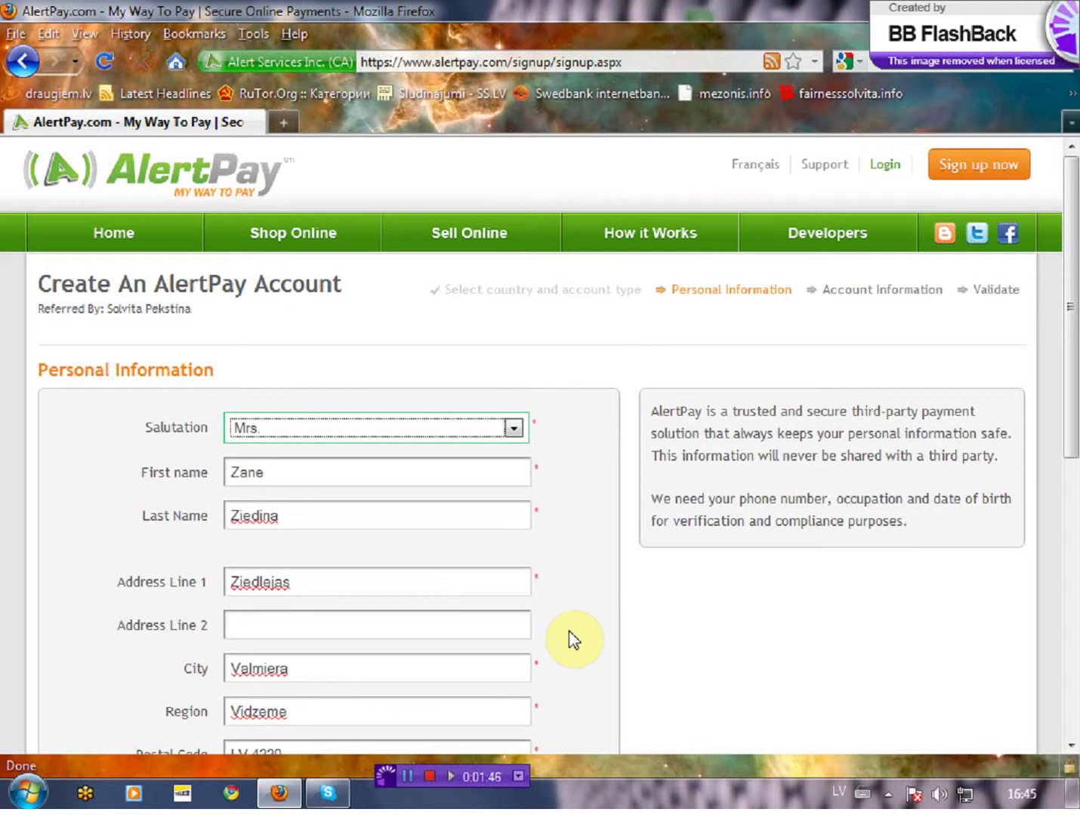
{"action": "scroll", "coordinate": [568, 629], "scroll_direction": "down", "scroll_amount": 8}
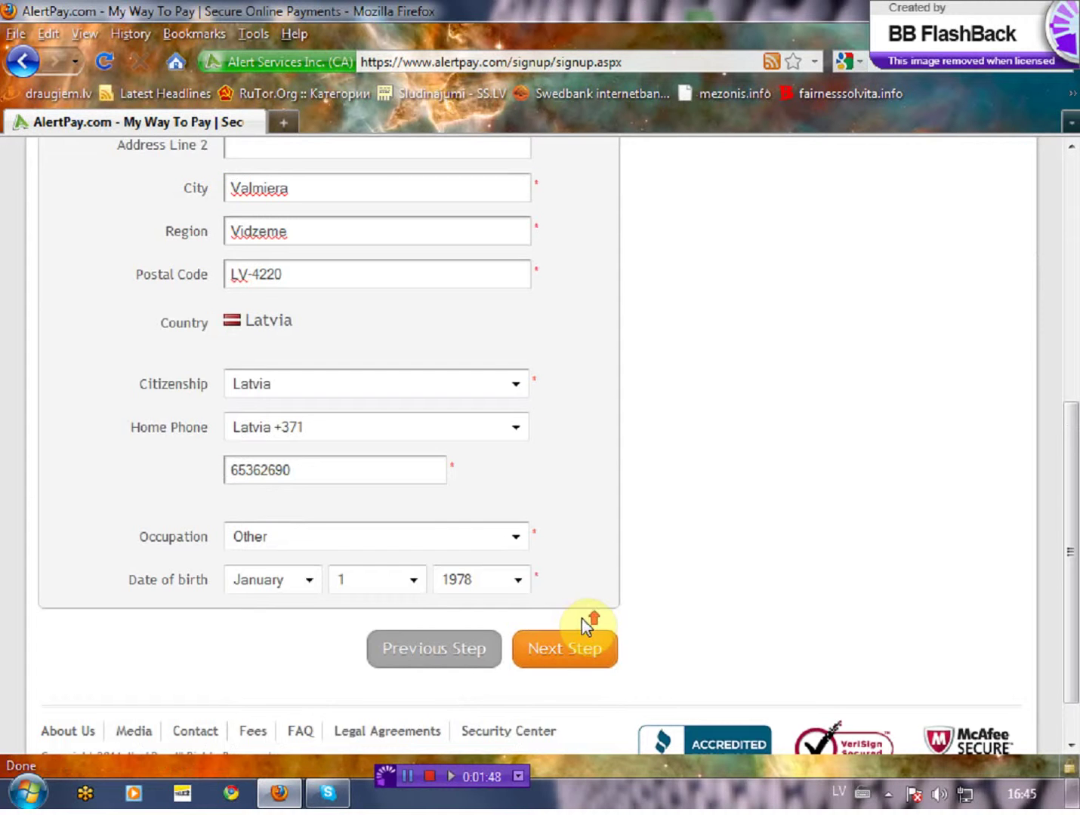
Step: Move on to account information and enter the login e-mail address and password
{"action": "left_click", "coordinate": [559, 654]}
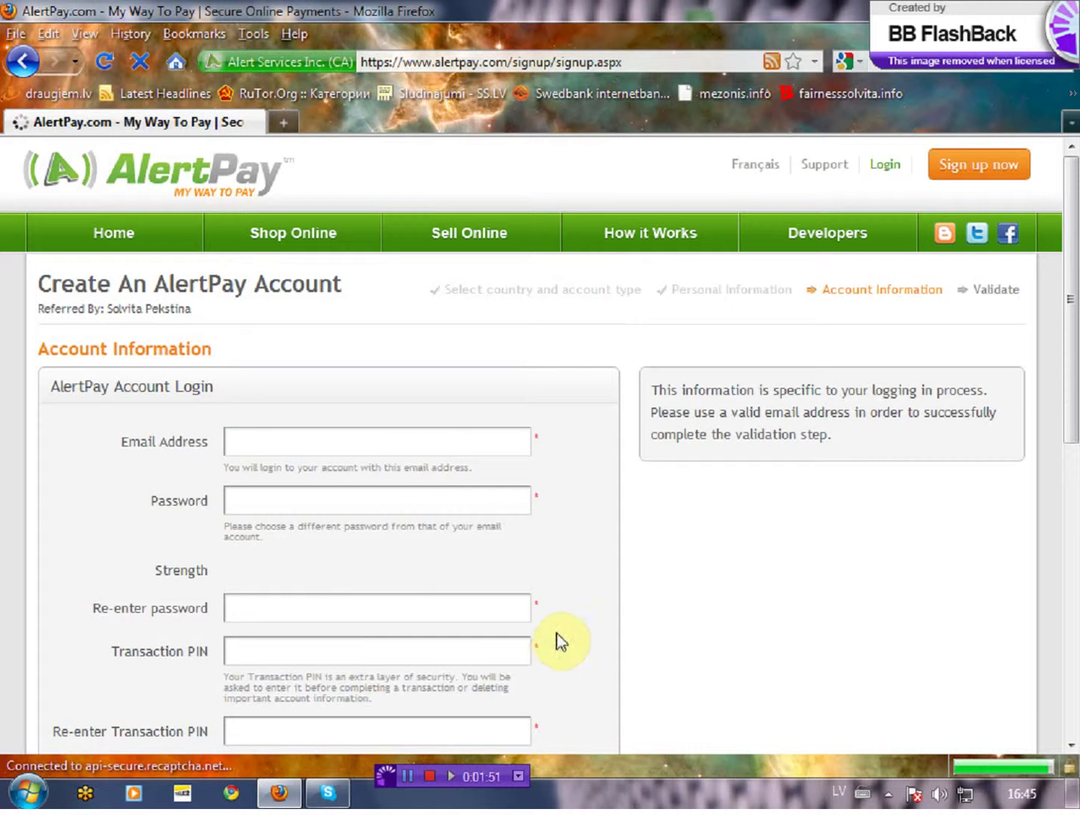
{"action": "left_click", "coordinate": [424, 446]}
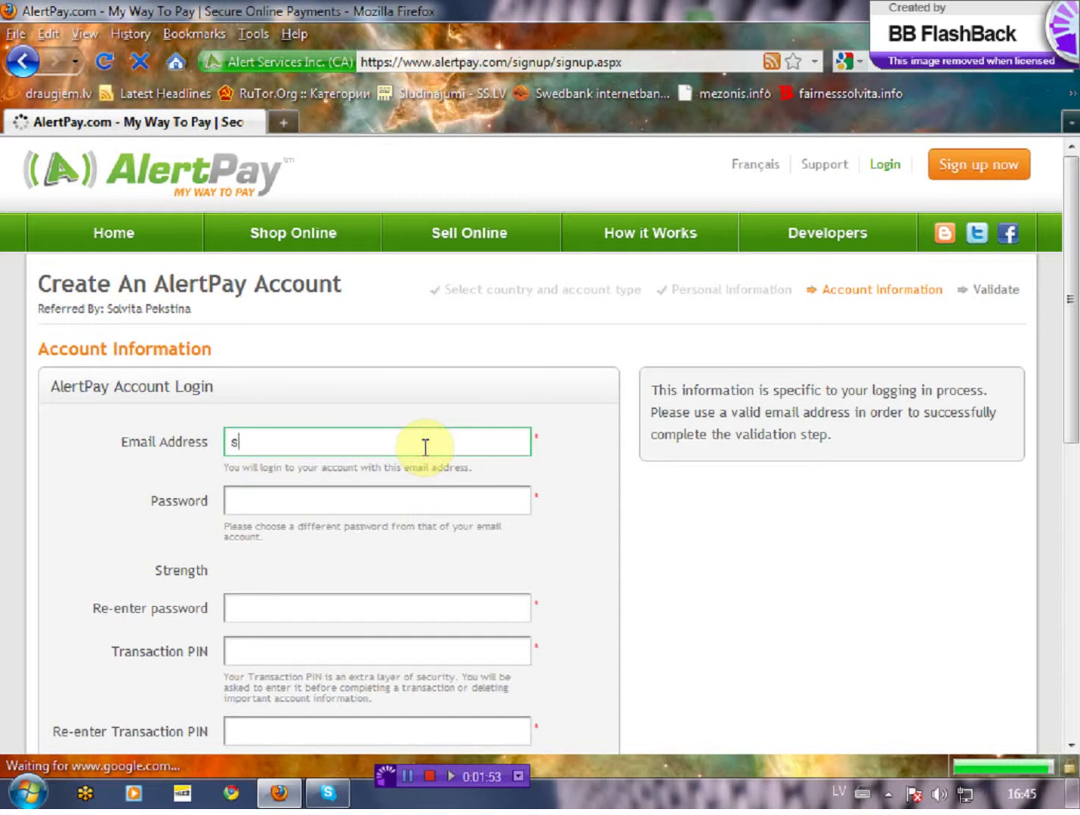
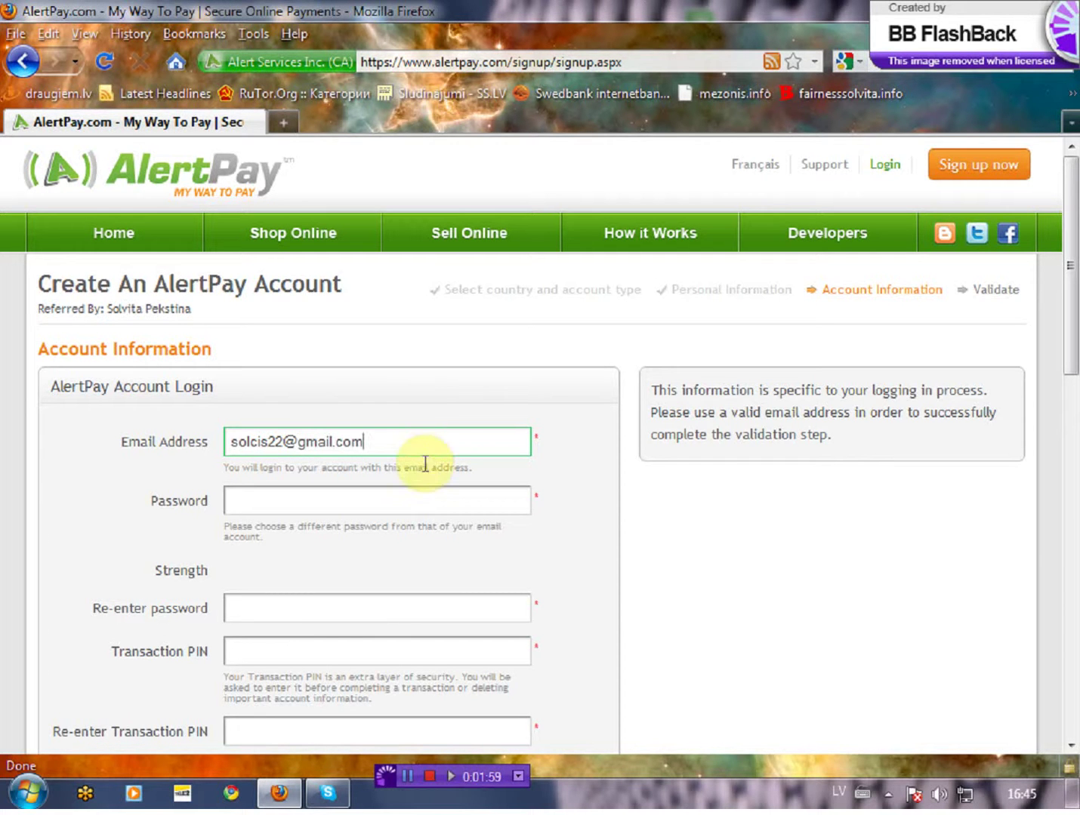
{"action": "left_click", "coordinate": [406, 494]}
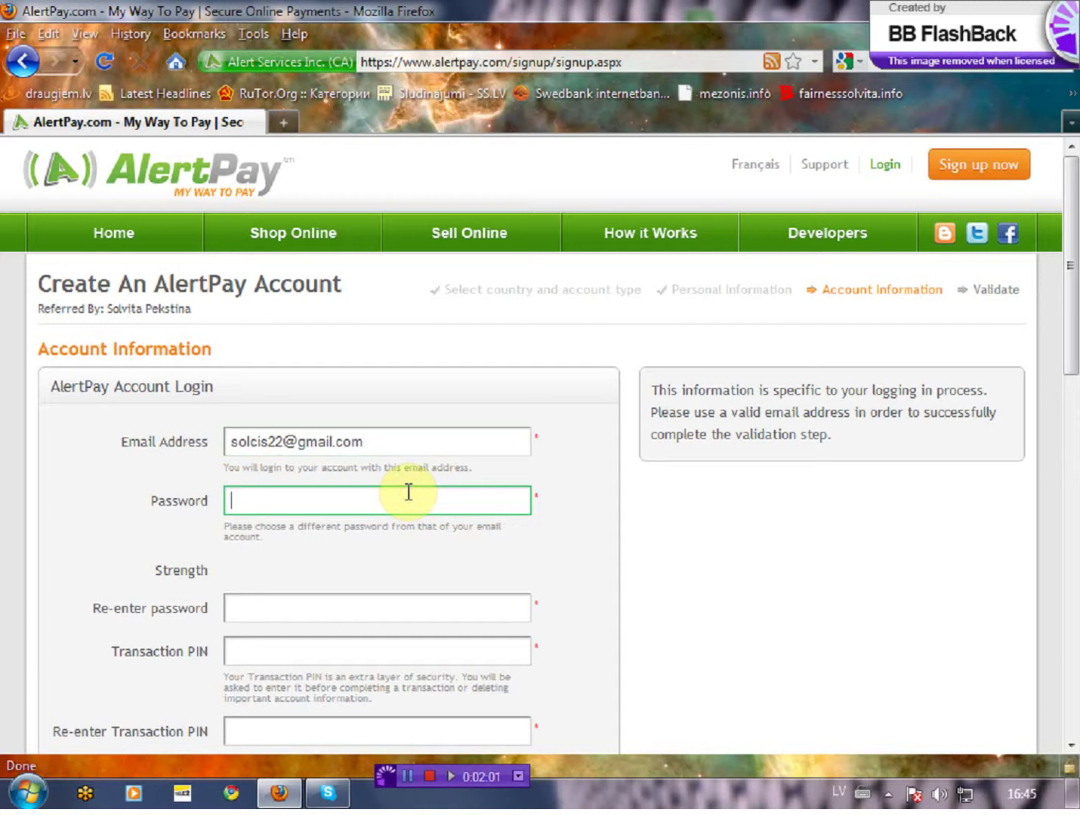
{"action": "type", "text": "••••"}
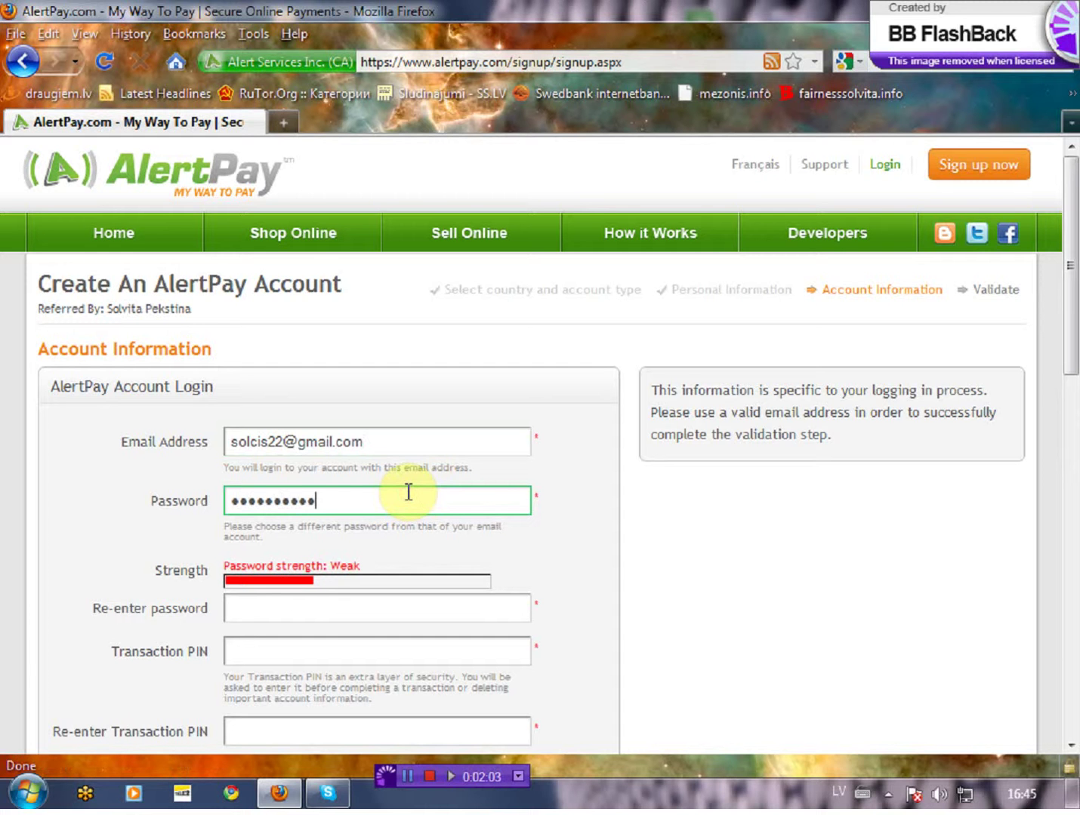
{"action": "type", "text": "••••••••••••"}
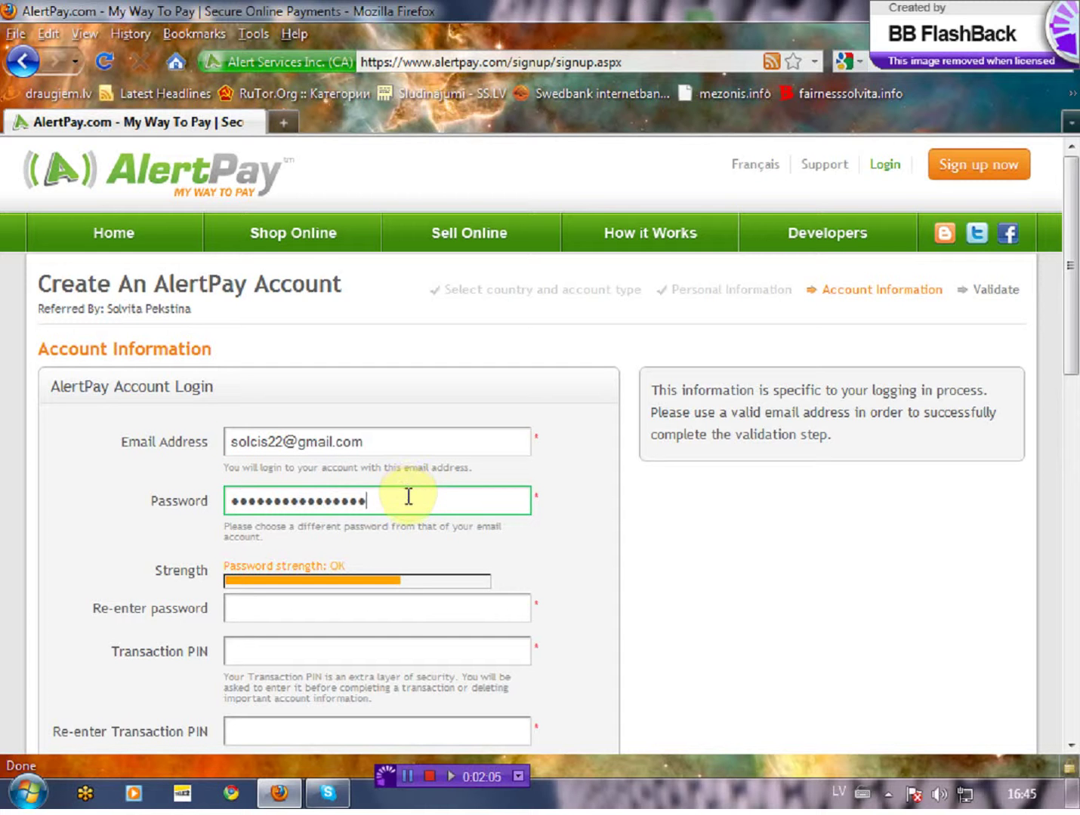
Step: Confirm the password and enter the transaction PIN in both PIN fields
{"action": "left_click", "coordinate": [402, 610]}
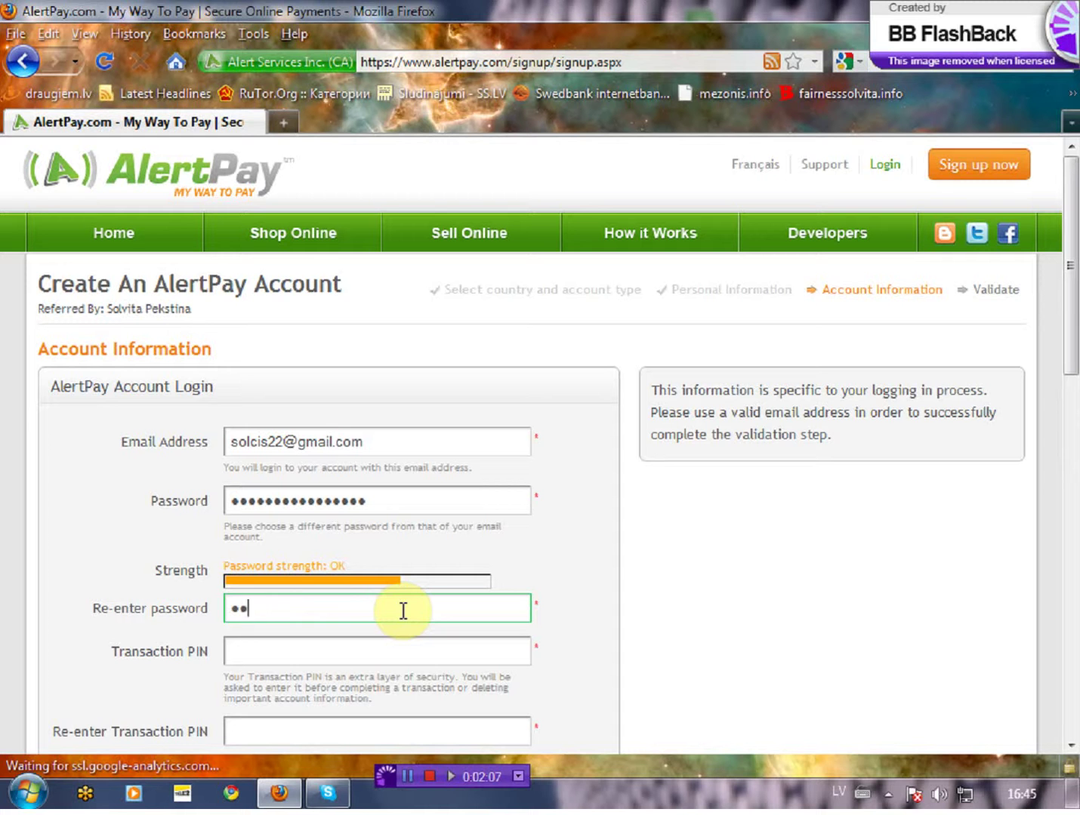
{"action": "type", "text": "••••••••••••••"}
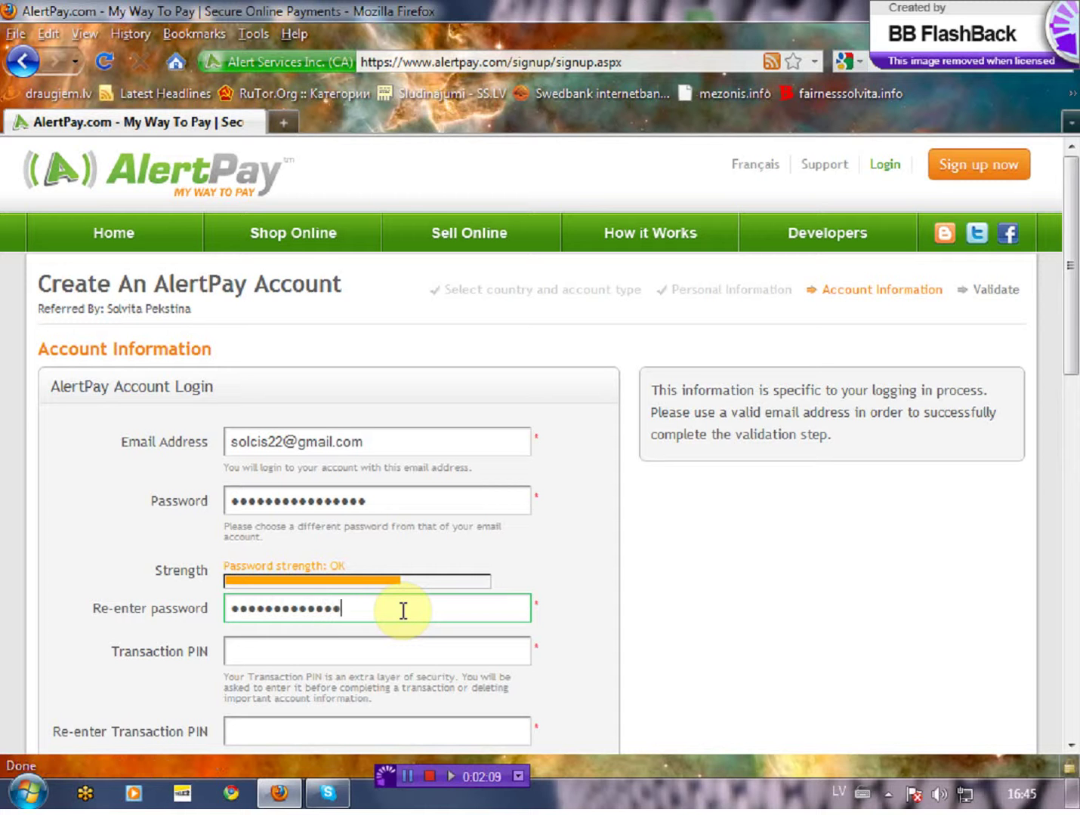
{"action": "type", "text": "••"}
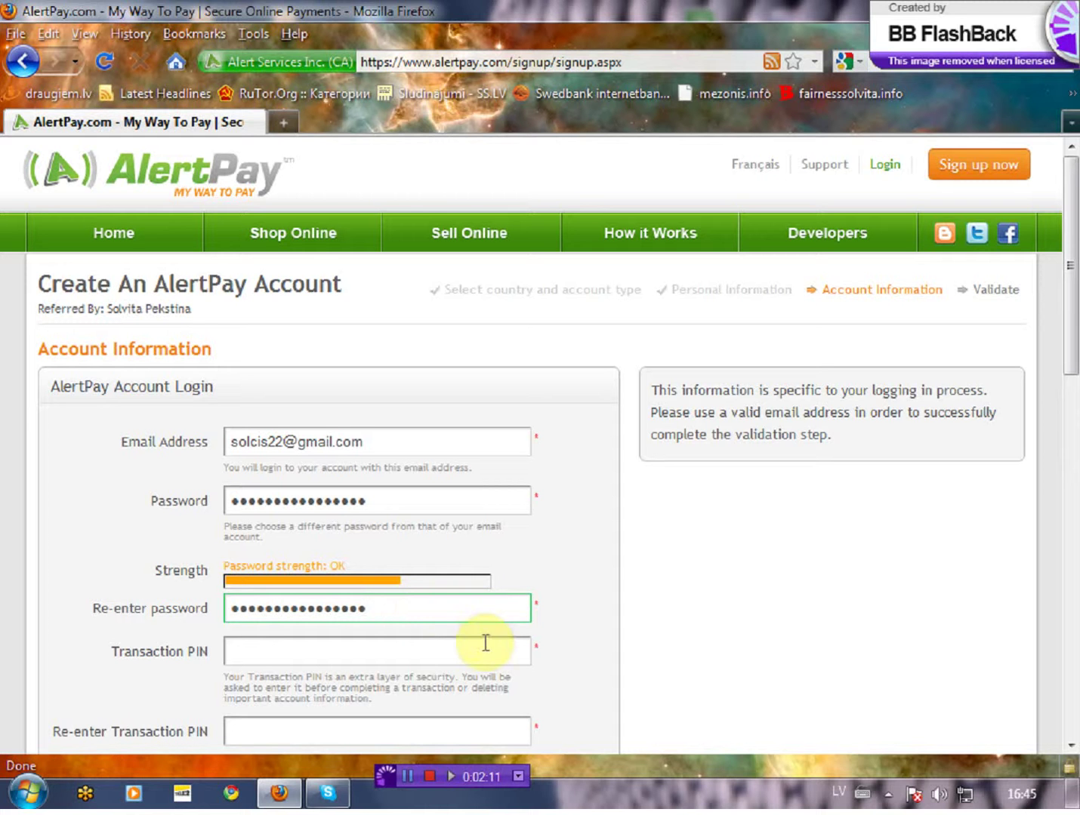
{"action": "left_click", "coordinate": [465, 643]}
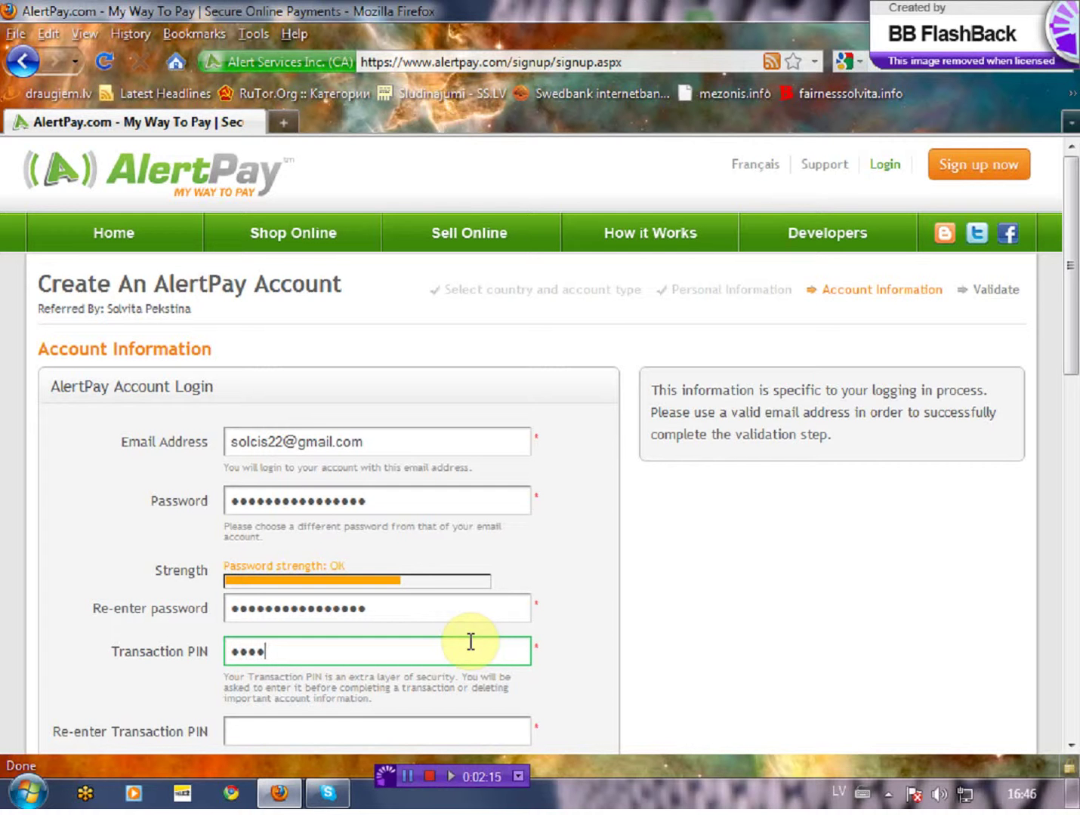
{"action": "scroll", "coordinate": [463, 627], "scroll_direction": "down", "scroll_amount": 3}
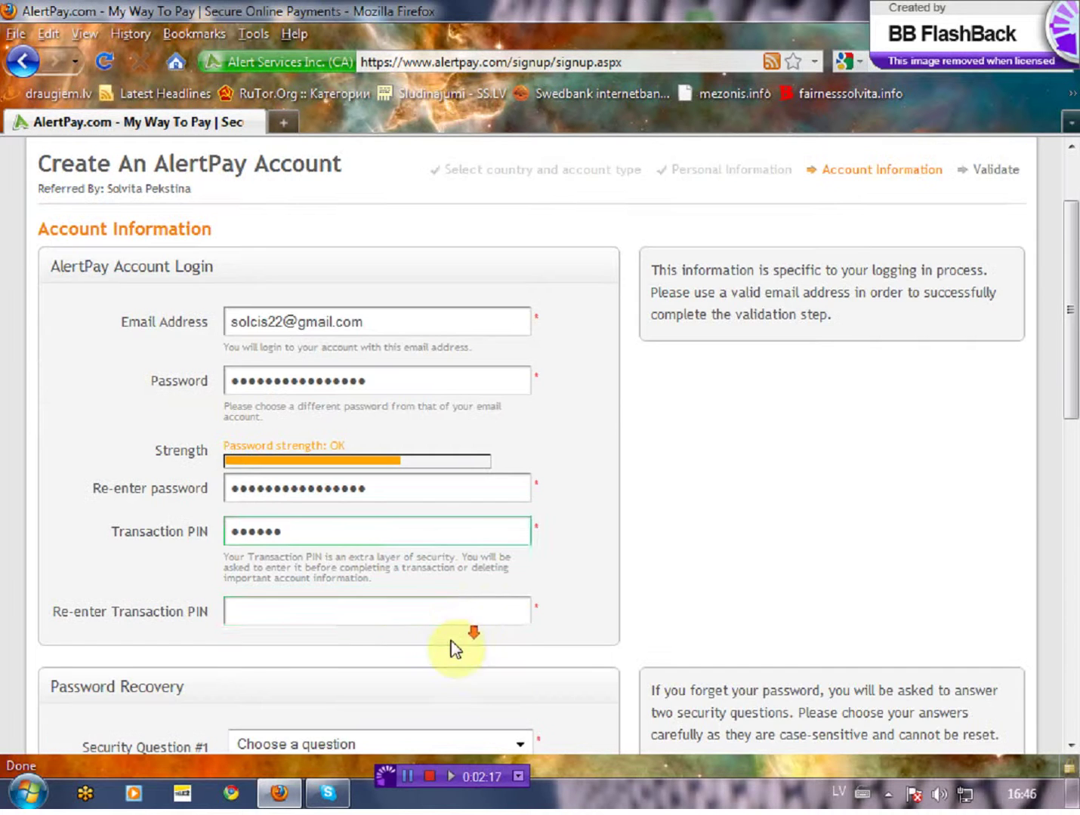
{"action": "left_click", "coordinate": [453, 614]}
{"action": "type", "text": "•••"}
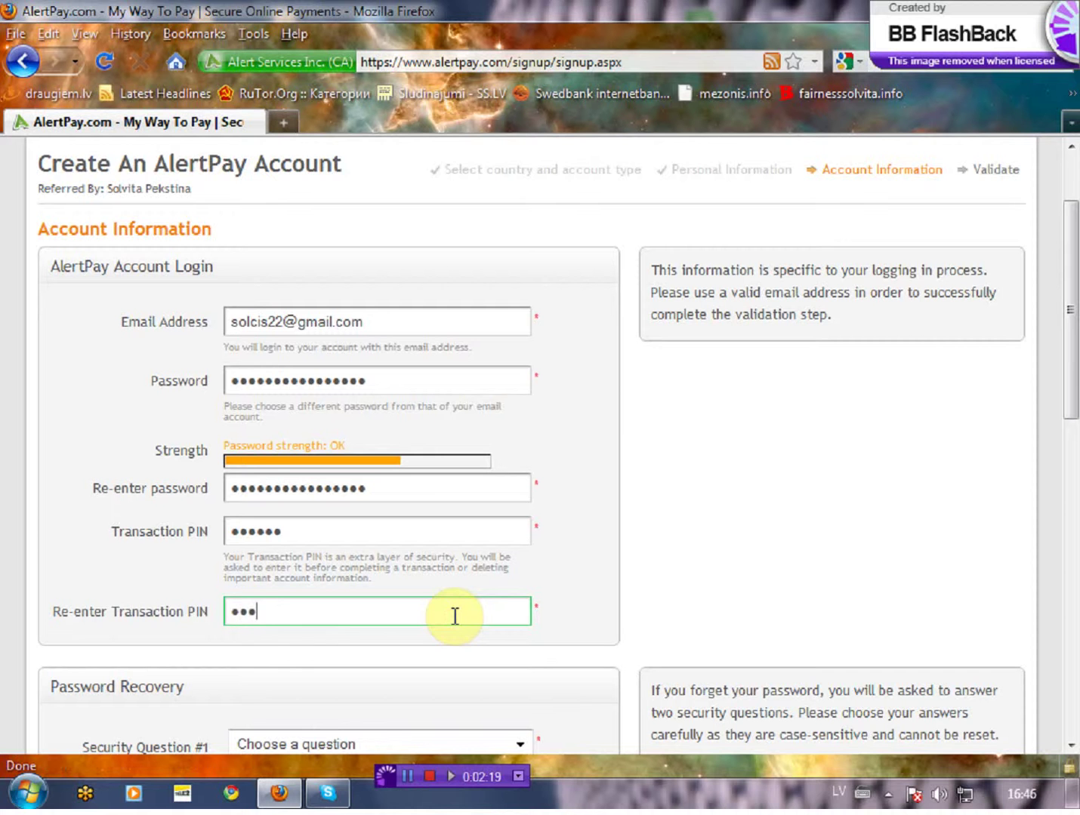
{"action": "type", "text": "••"}
{"action": "left_click", "coordinate": [470, 655]}
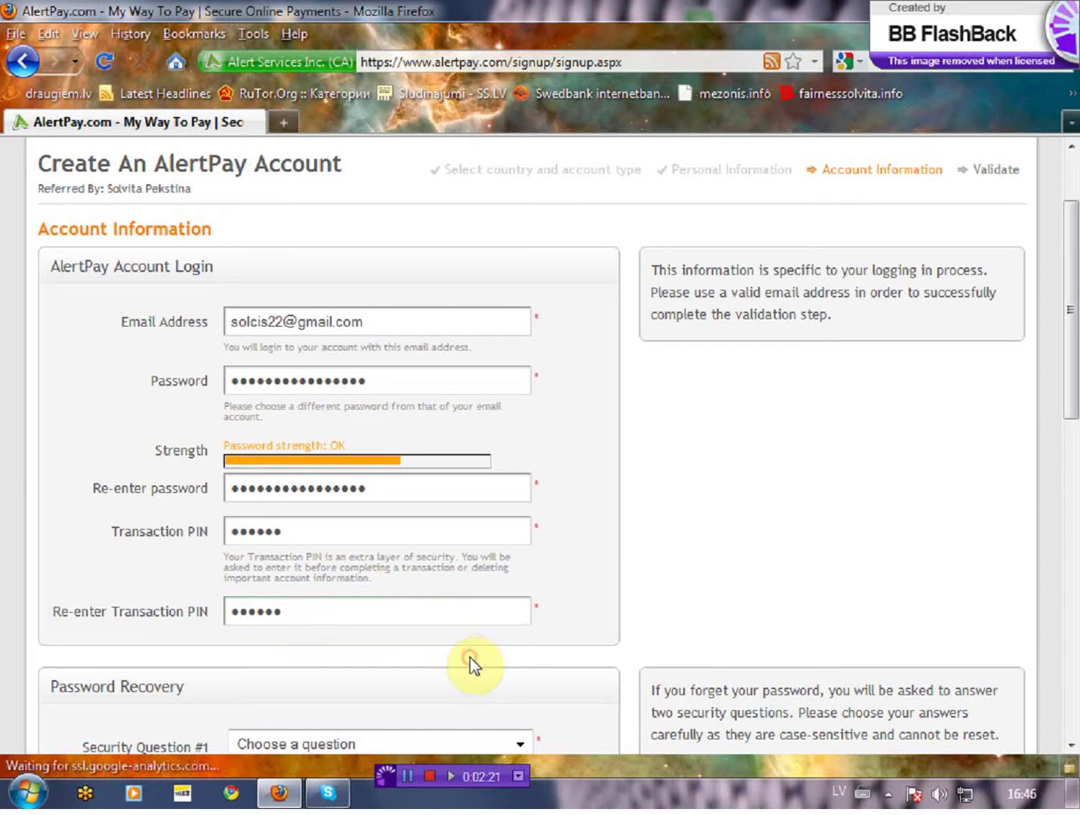
Step: Set security question one to 'Where you were born?' and type its answer
{"action": "scroll", "coordinate": [472, 653], "scroll_direction": "down", "scroll_amount": 5}
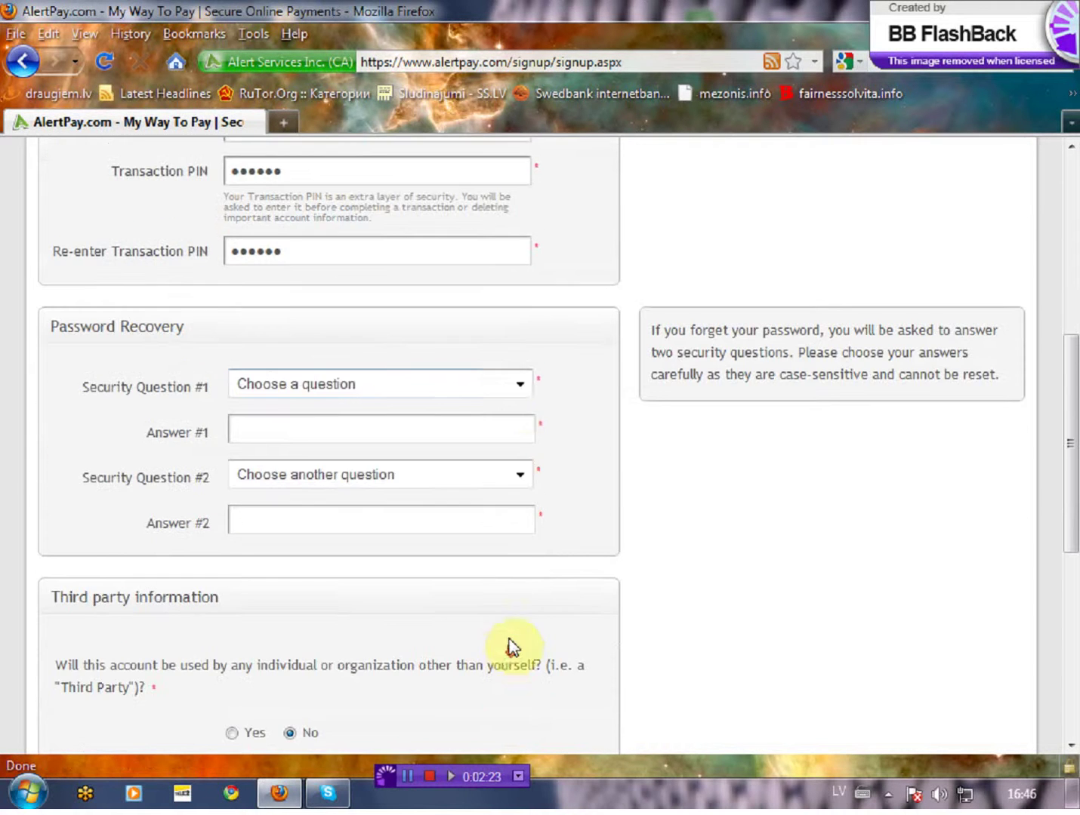
{"action": "left_click", "coordinate": [520, 387]}
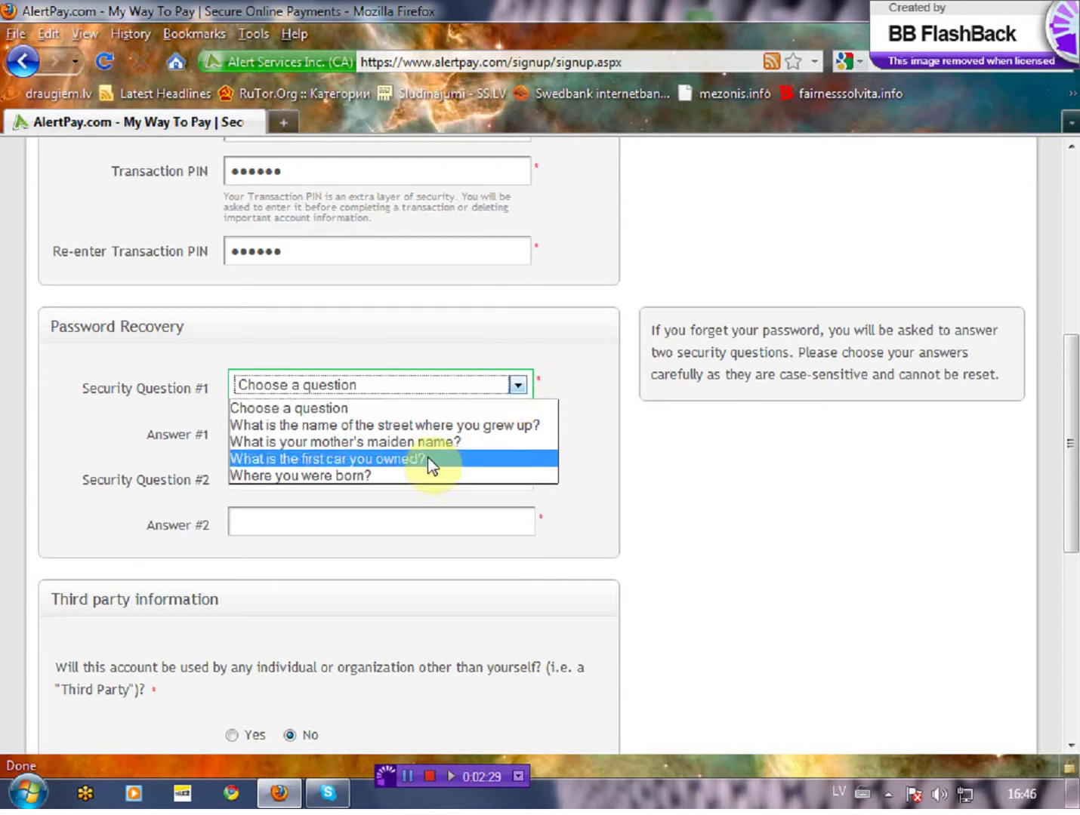
{"action": "left_click", "coordinate": [415, 476]}
{"action": "left_click", "coordinate": [434, 434]}
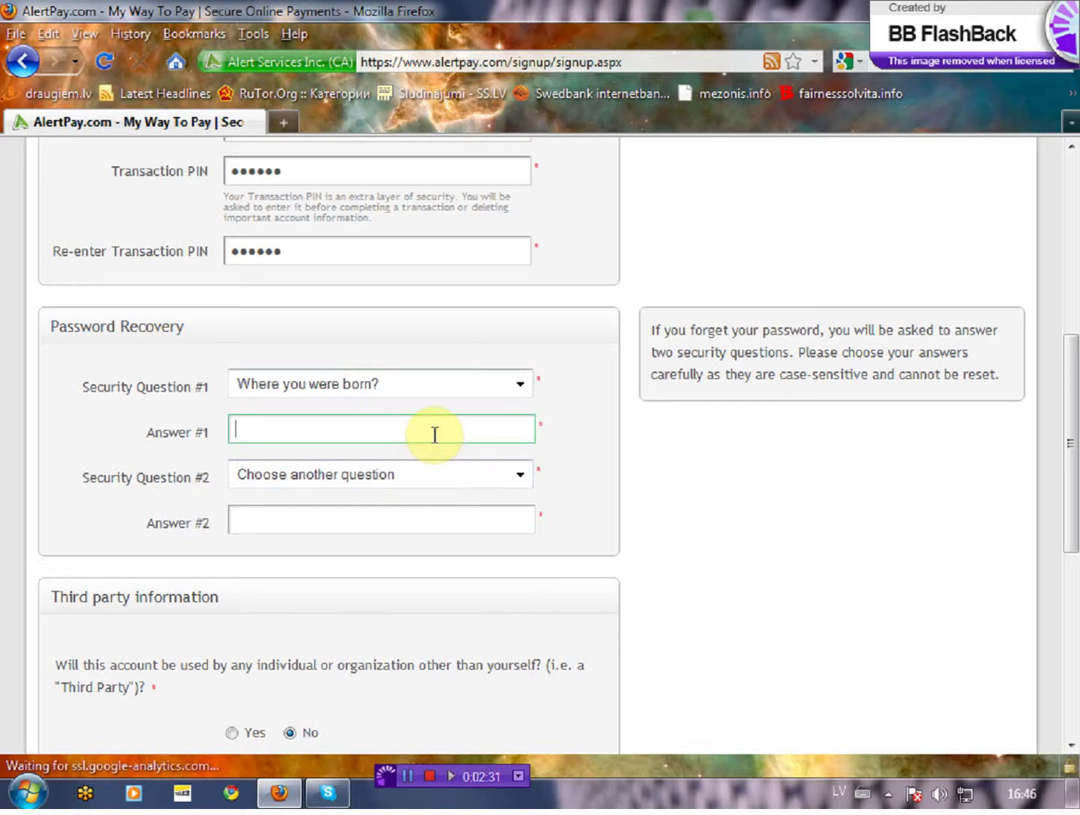
{"action": "type", "text": "Riga"}
Step: Set security question two to 'What is your favorite animal?' and type its answer
{"action": "left_click", "coordinate": [520, 475]}
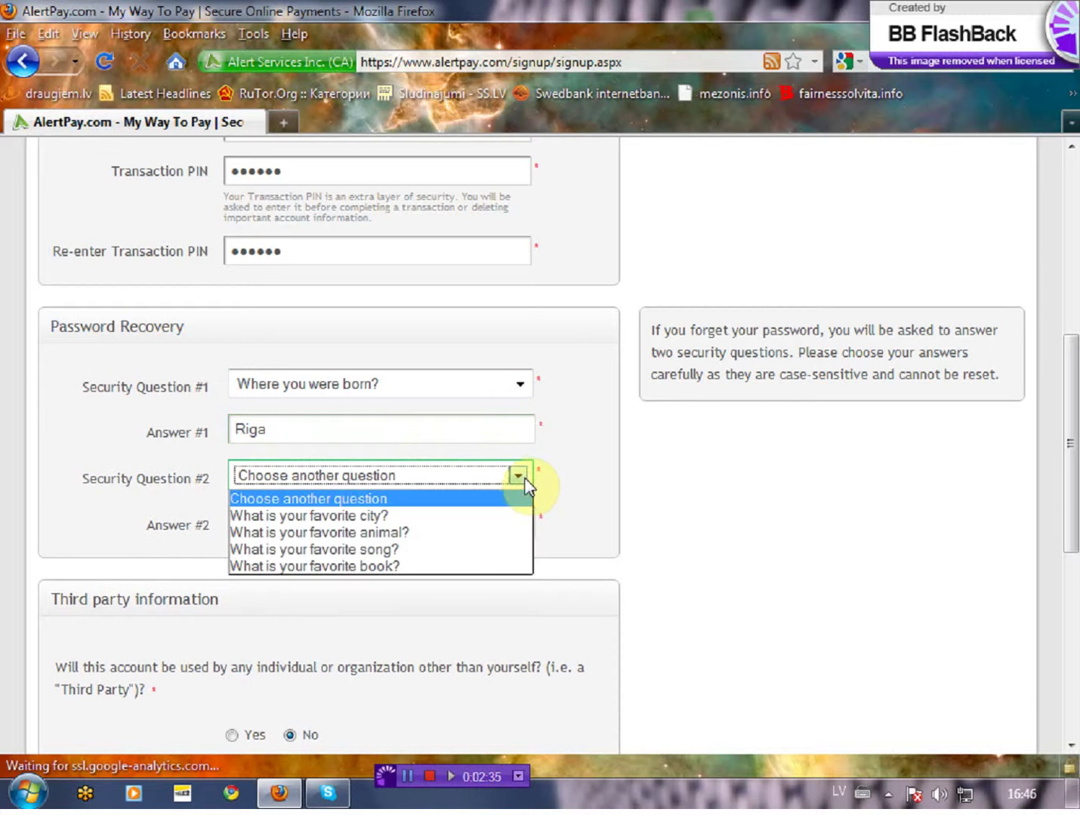
{"action": "left_click", "coordinate": [490, 532]}
{"action": "left_click", "coordinate": [486, 523]}
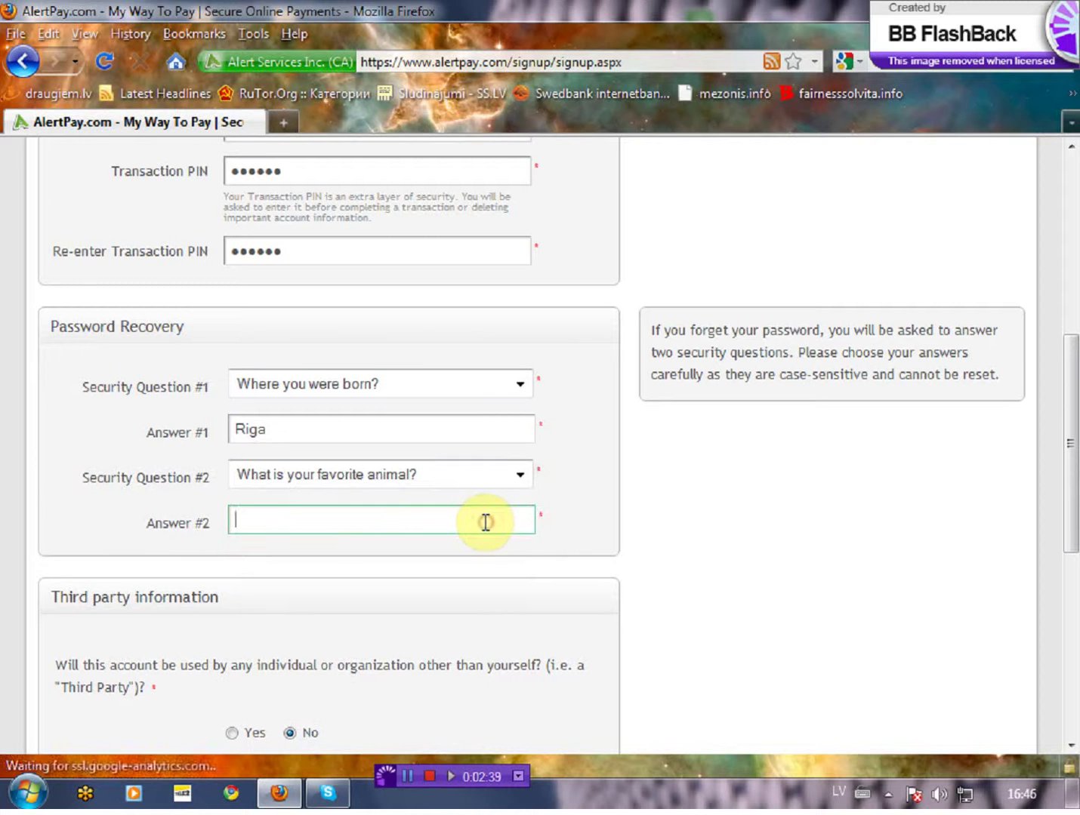
{"action": "type", "text": "dog"}
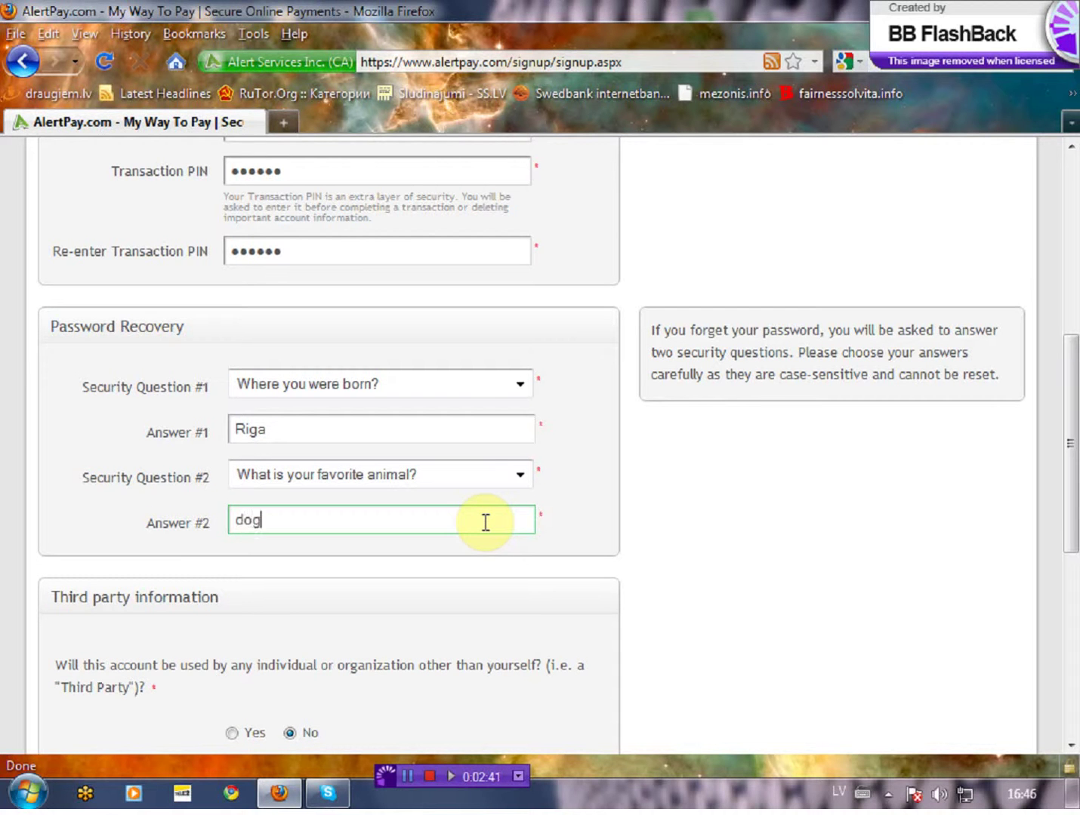
{"action": "left_click", "coordinate": [495, 555]}
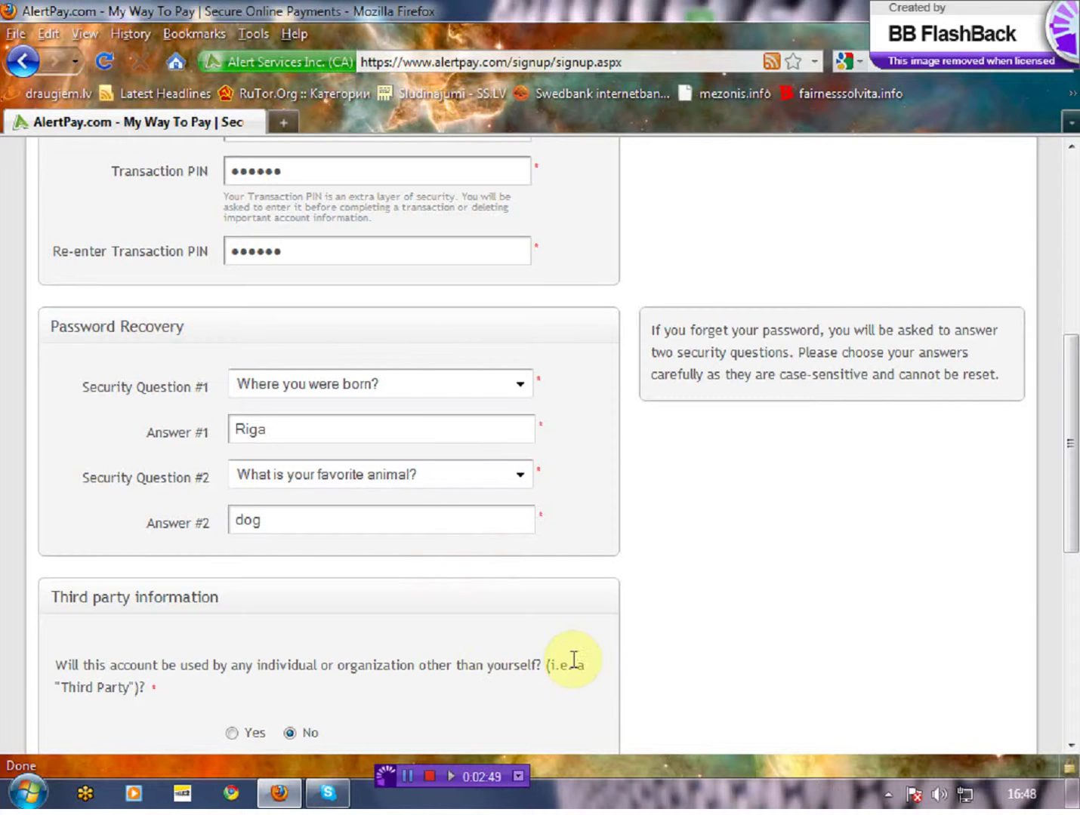
Step: Enter the captcha words in Word Verification and tick the User Agreement box
{"action": "scroll", "coordinate": [574, 664], "scroll_direction": "down", "scroll_amount": 3}
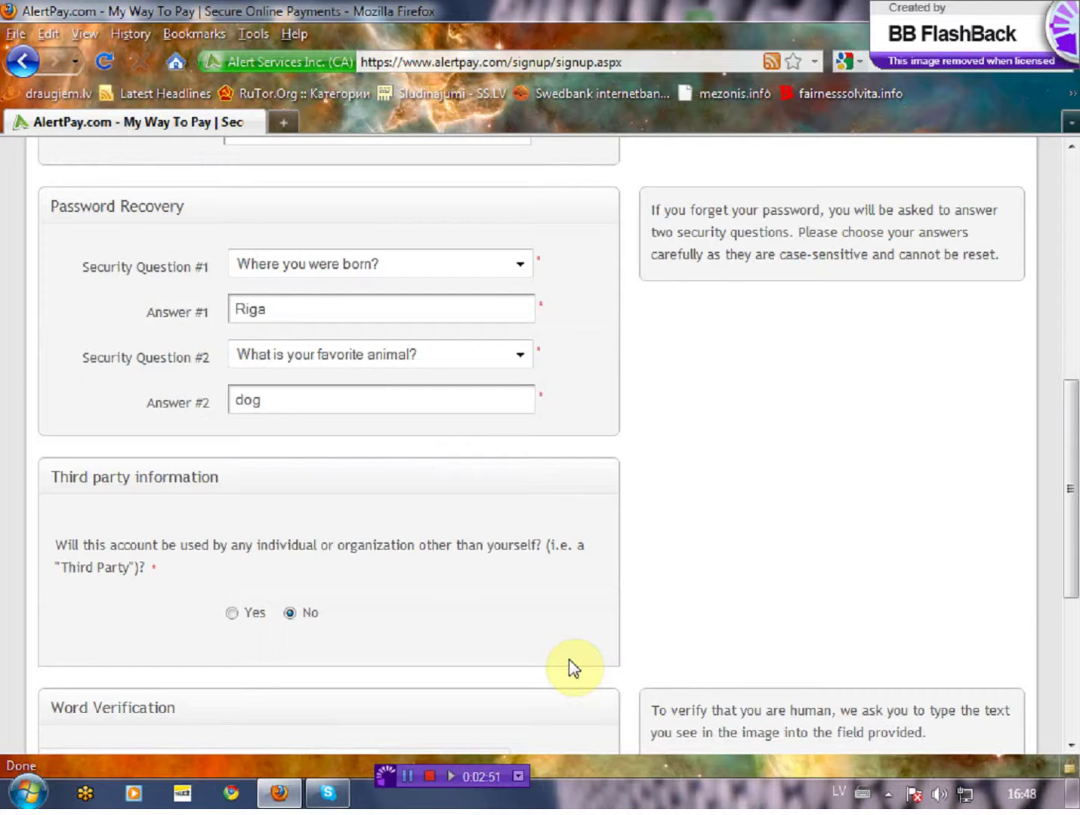
{"action": "scroll", "coordinate": [574, 668], "scroll_direction": "down", "scroll_amount": 3}
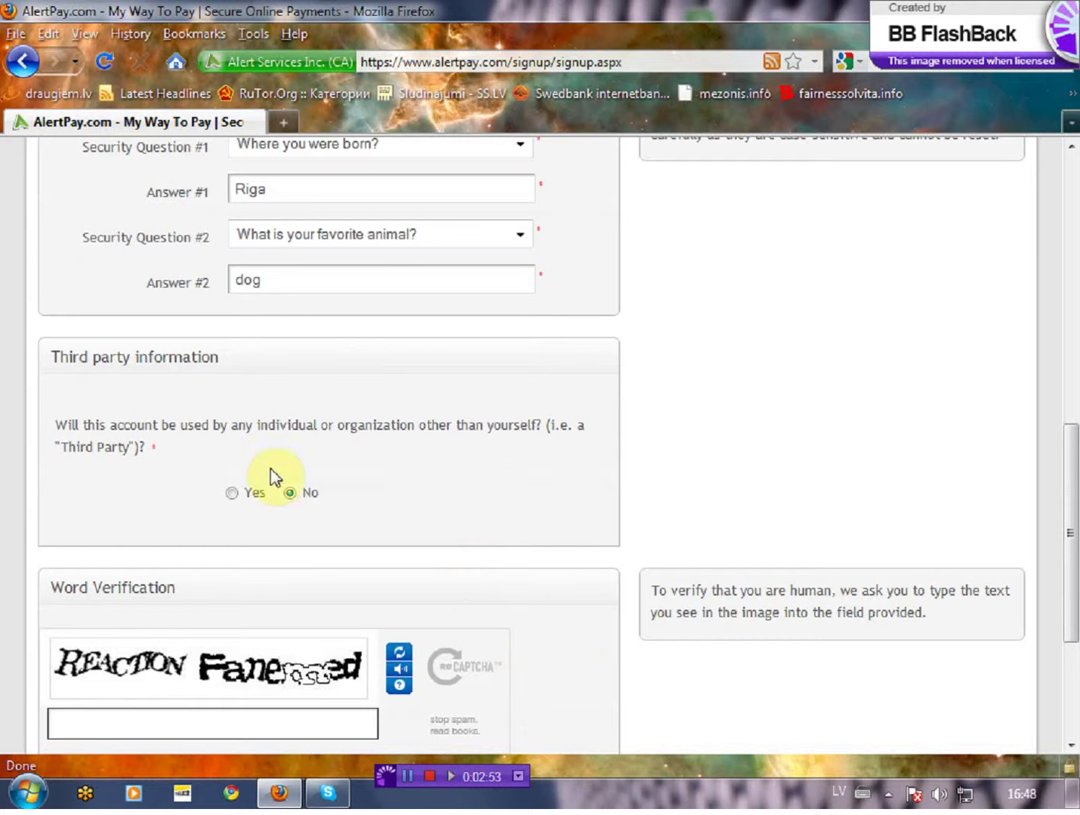
{"action": "scroll", "coordinate": [274, 552], "scroll_direction": "down", "scroll_amount": 3}
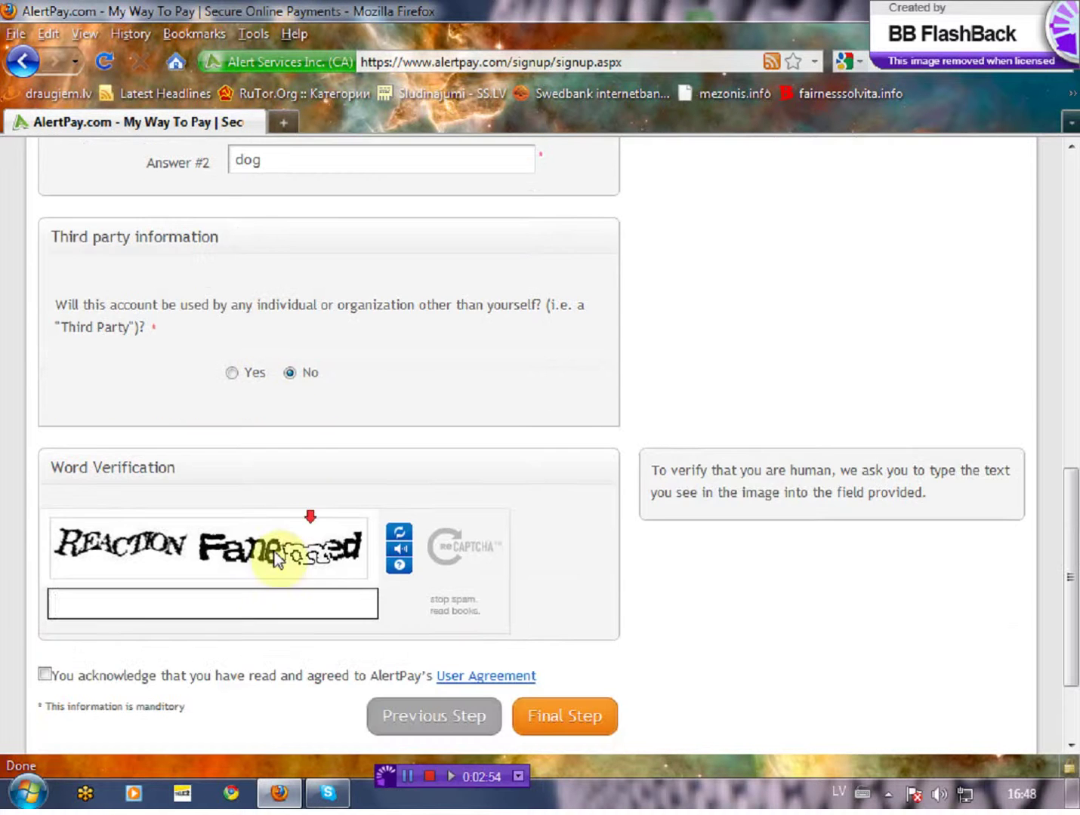
{"action": "left_click", "coordinate": [226, 606]}
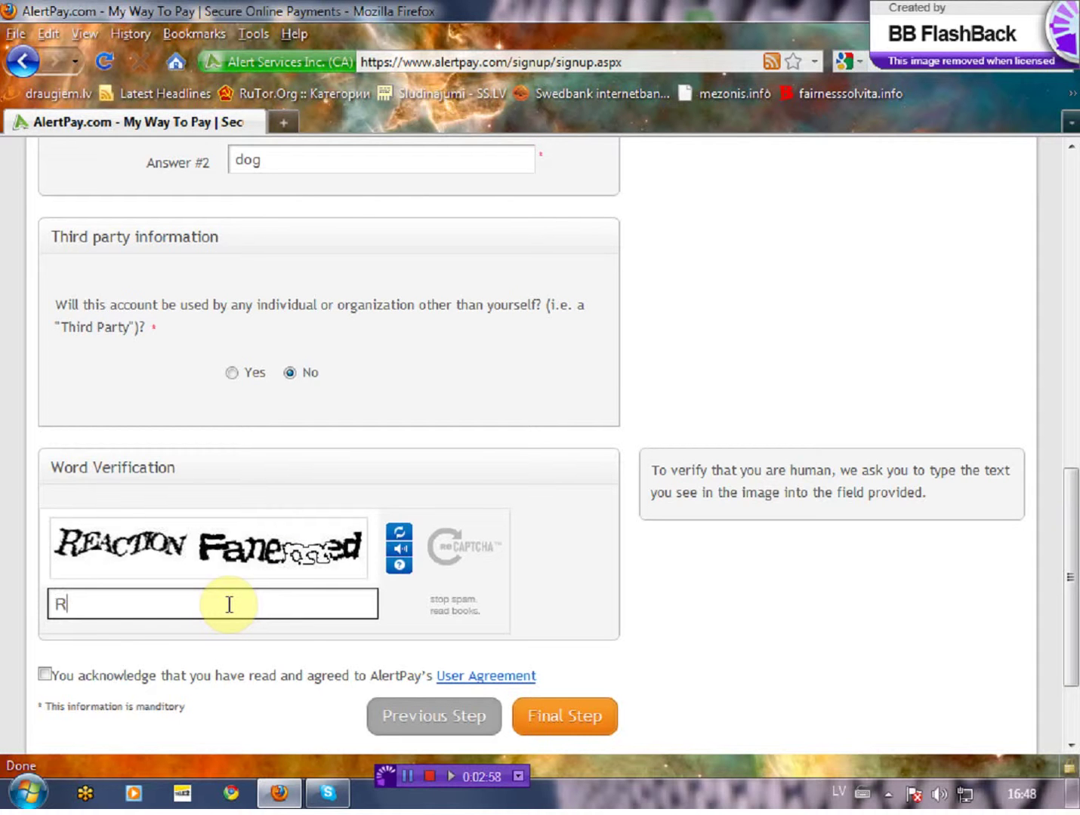
{"action": "type", "text": "Reaction Fanemed"}
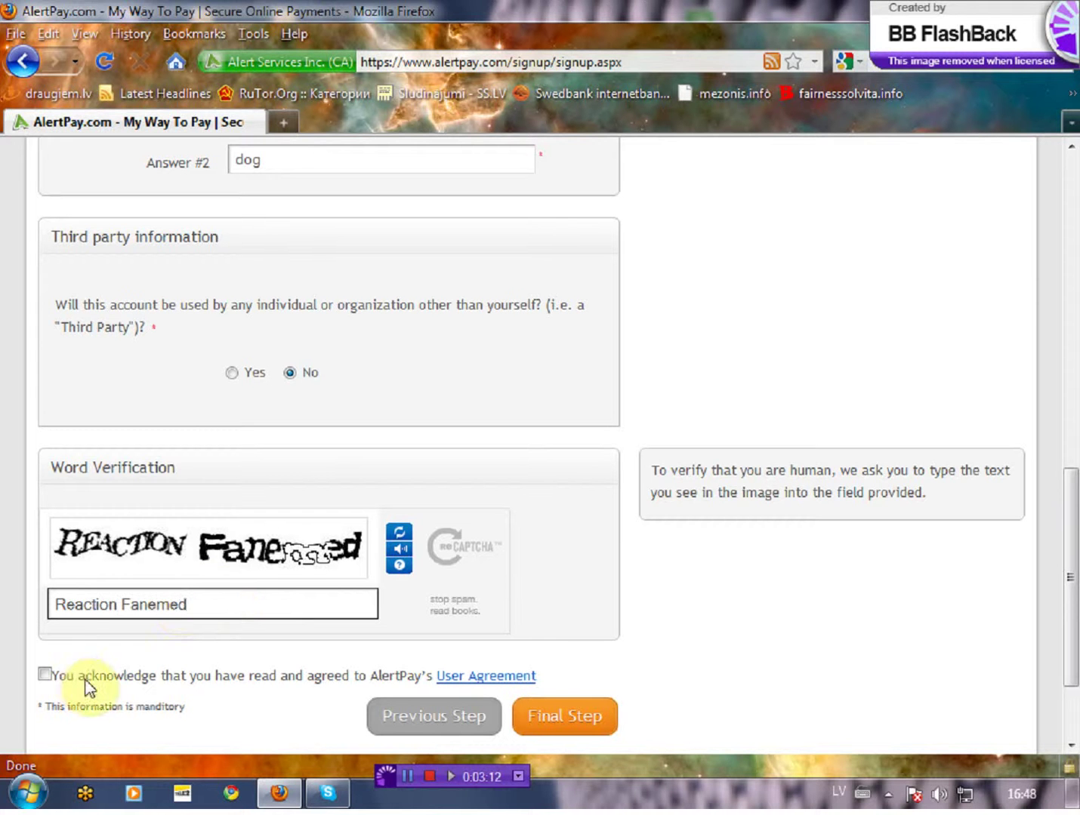
{"action": "left_click", "coordinate": [42, 675]}
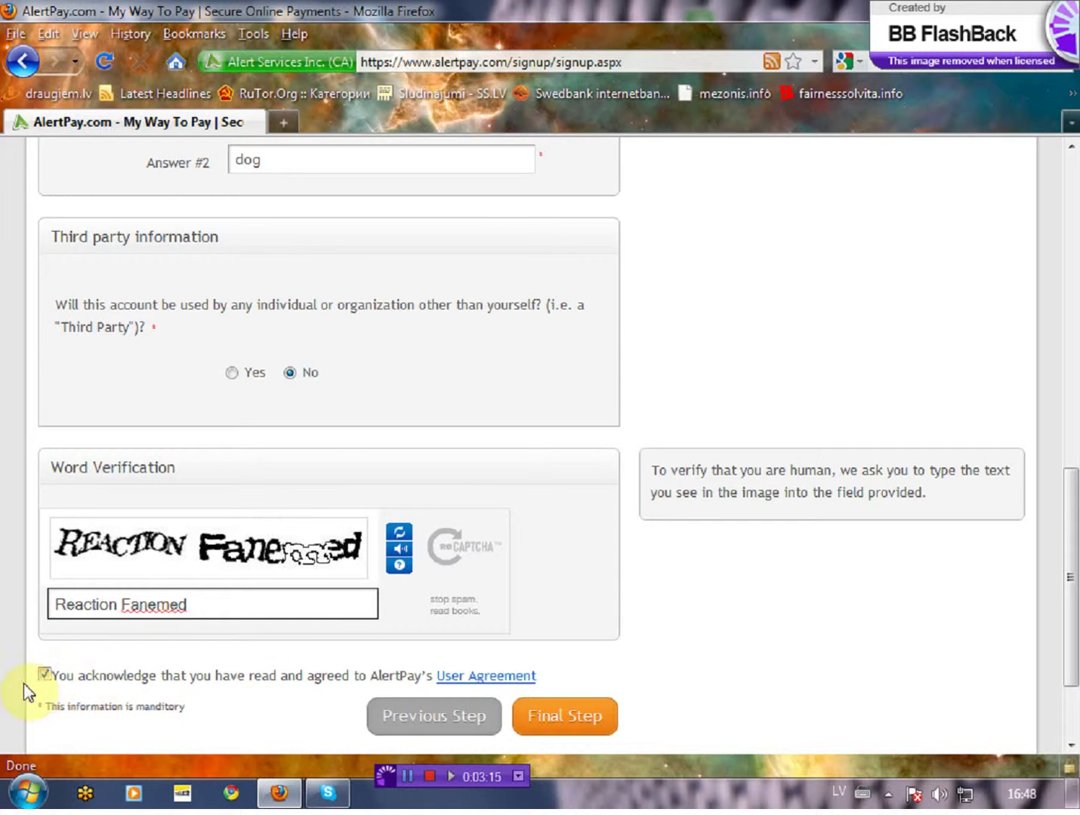
Step: Submit the signup with Final Step and follow the validation link in Gmail's AlertPay e-mail
{"action": "left_click", "coordinate": [573, 724]}
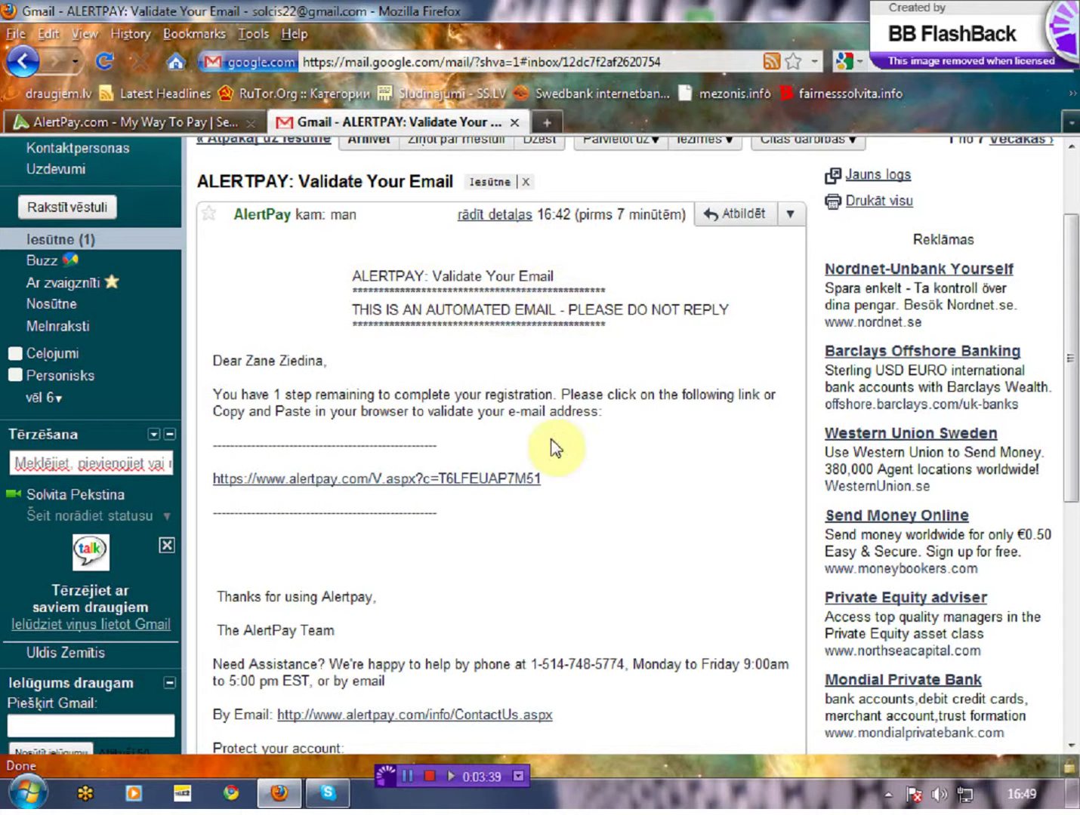
{"action": "left_click", "coordinate": [328, 493]}
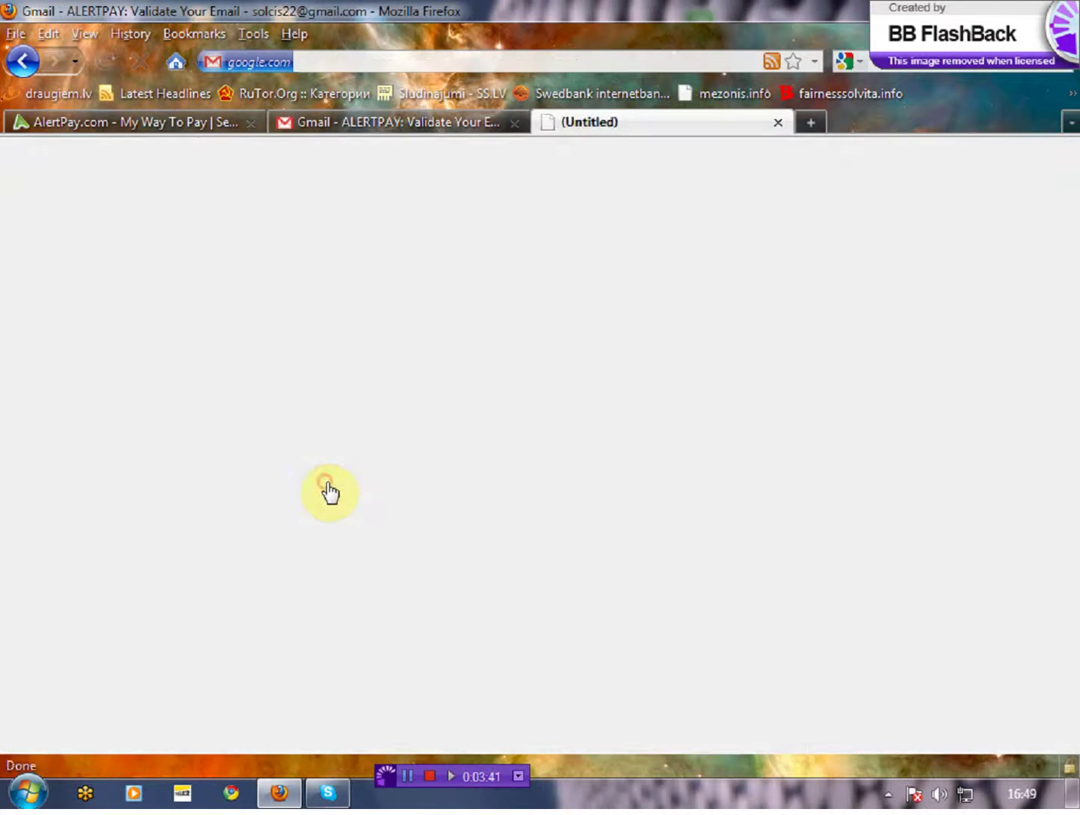